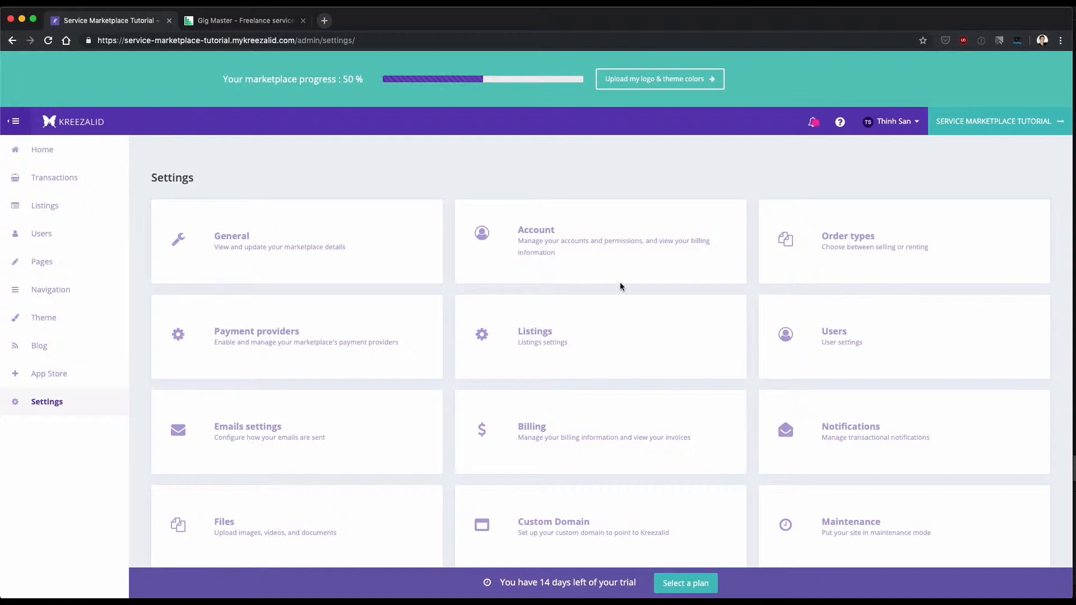
# Open the user groups within the marketplace's user settings and start adding a new user group.
pyautogui.scroll(-1, 690, 342)
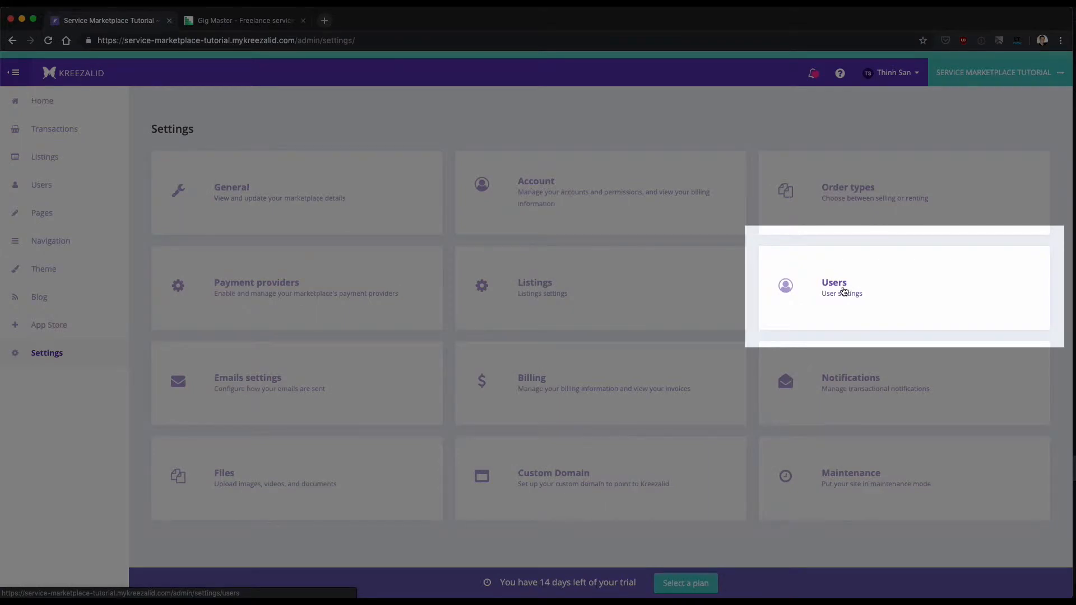
pyautogui.click(843, 290)
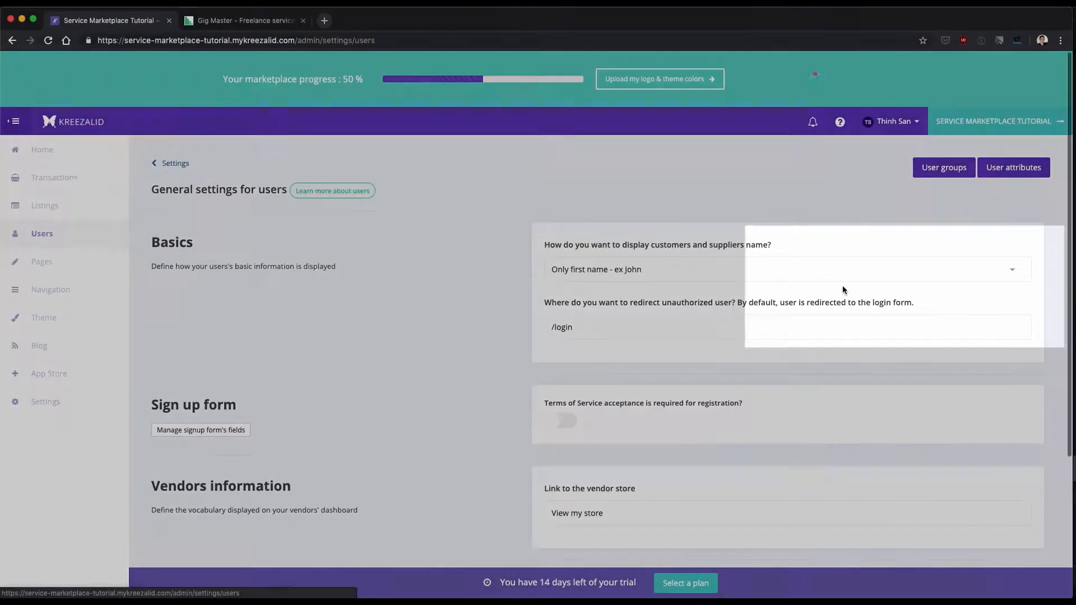
pyautogui.scroll(-1, 619, 303)
pyautogui.scroll(1, 757, 234)
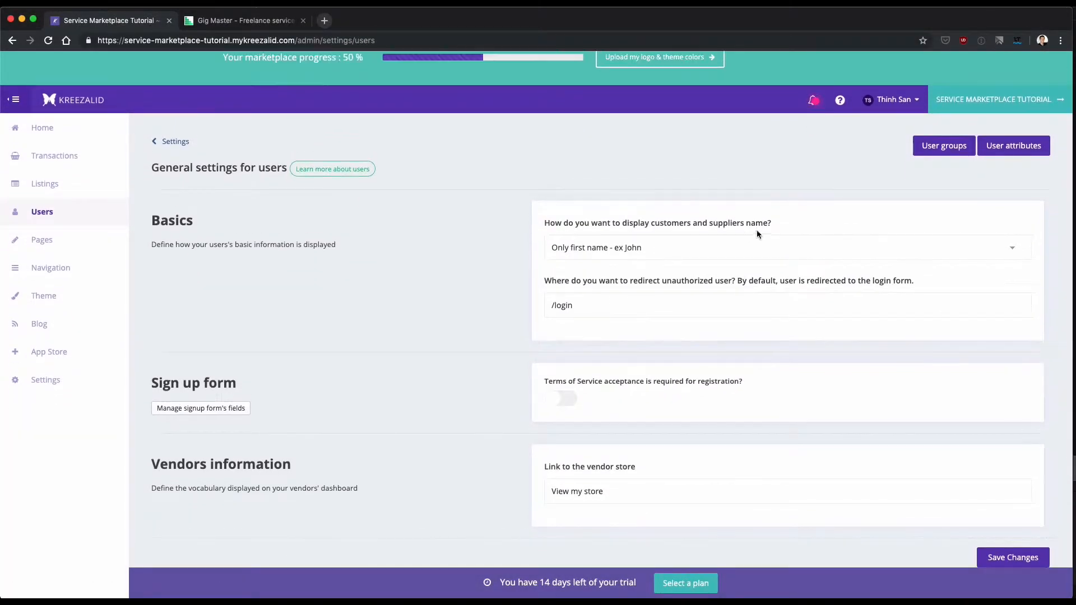
pyautogui.click(947, 156)
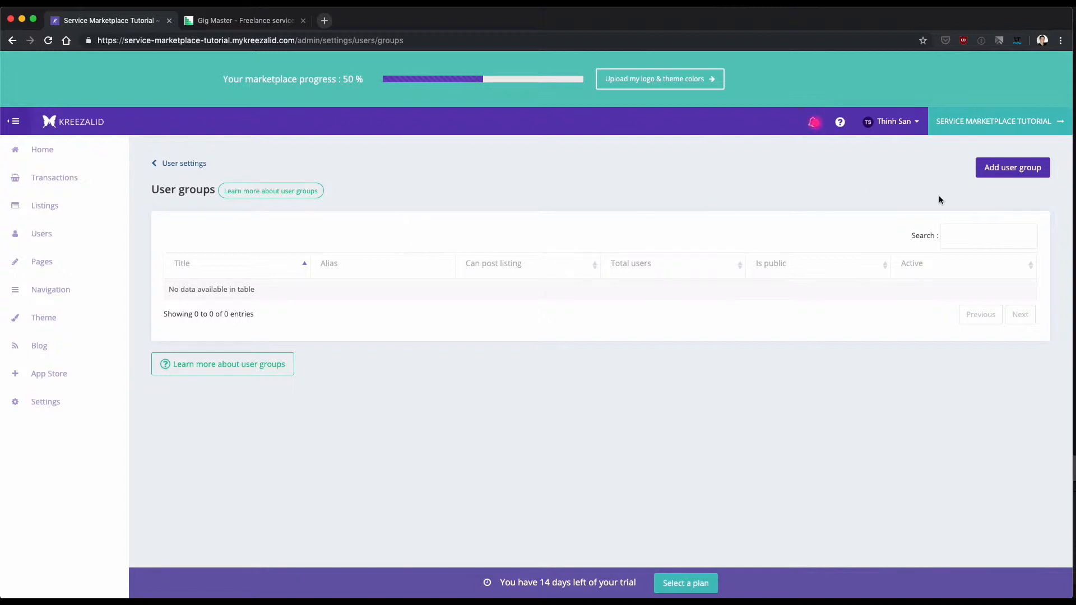
pyautogui.click(1013, 174)
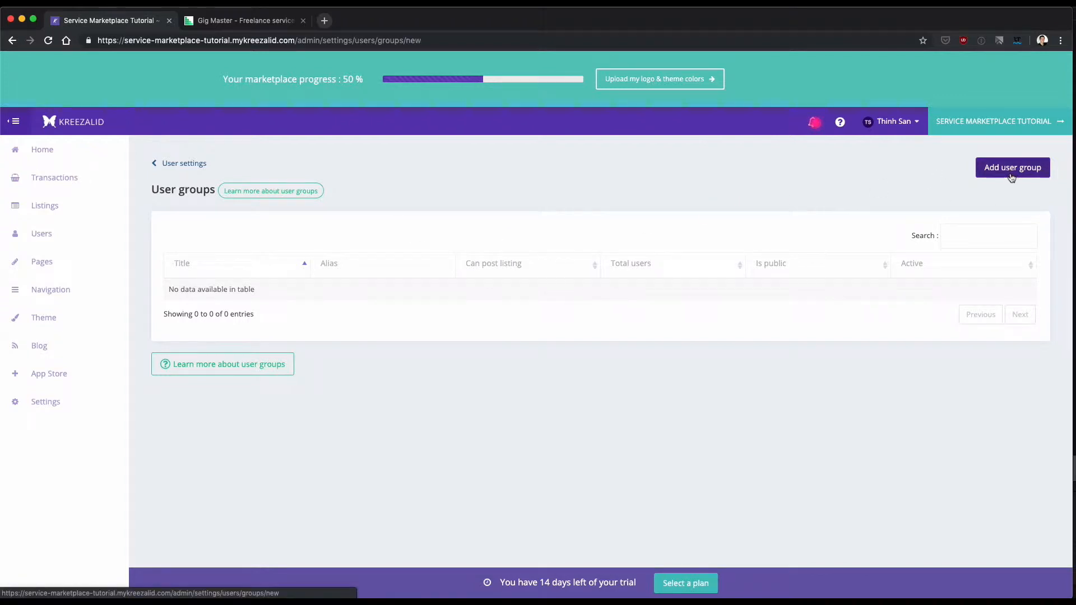
# Title the new user group "Seller" and choose Yes for being authorized to post listings.
pyautogui.scroll(-1, 302, 281)
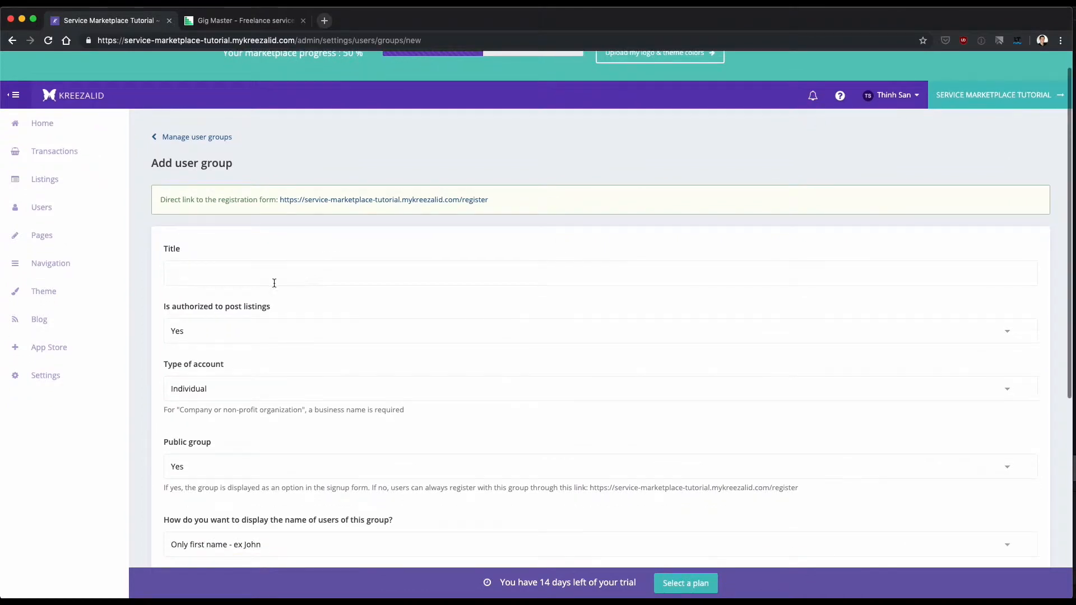
pyautogui.scroll(-1, 202, 275)
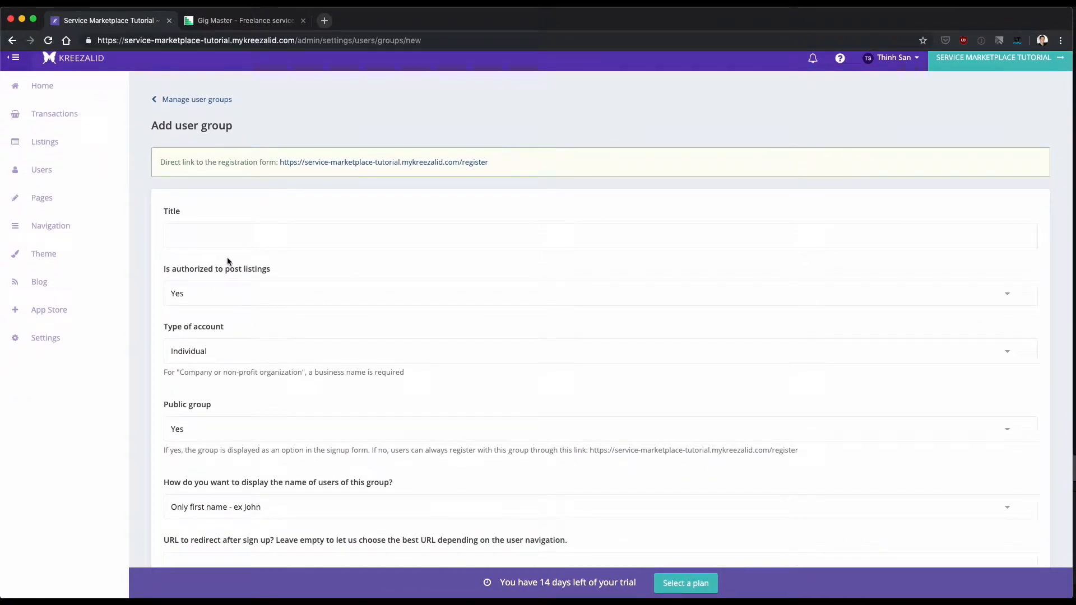
pyautogui.click(227, 241)
pyautogui.write('Seller')
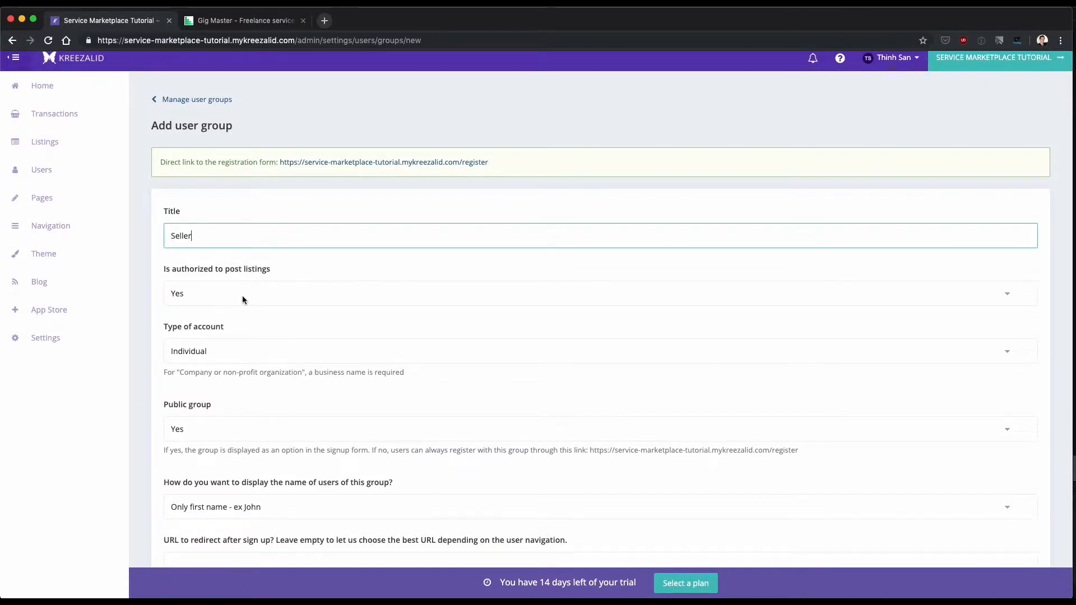
pyautogui.click(242, 294)
pyautogui.click(191, 294)
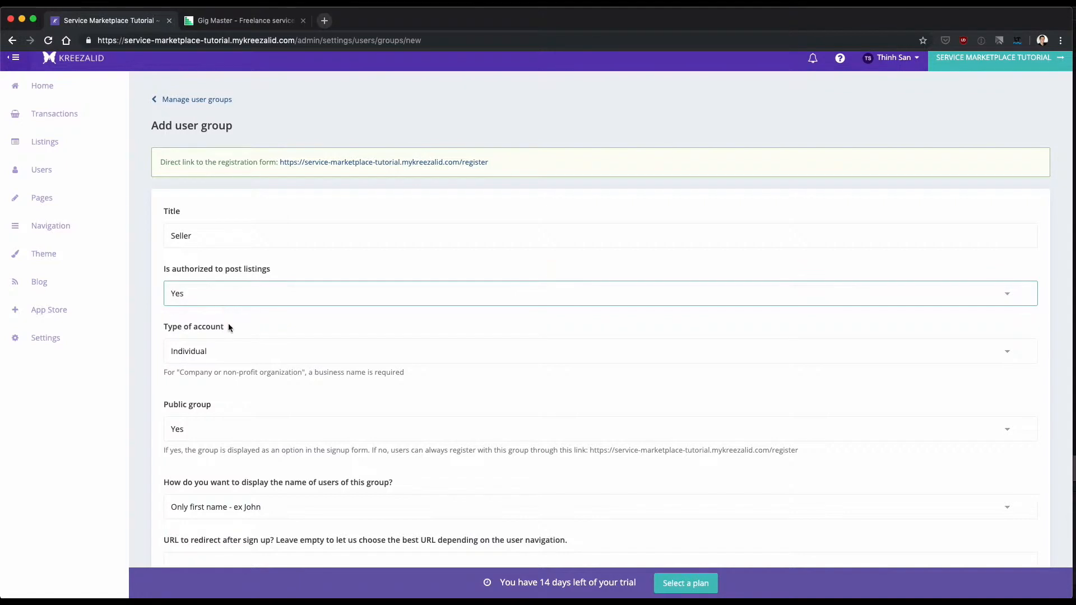
# Review the account type options for the Seller group and choose Individual.
pyautogui.scroll(-2, 228, 323)
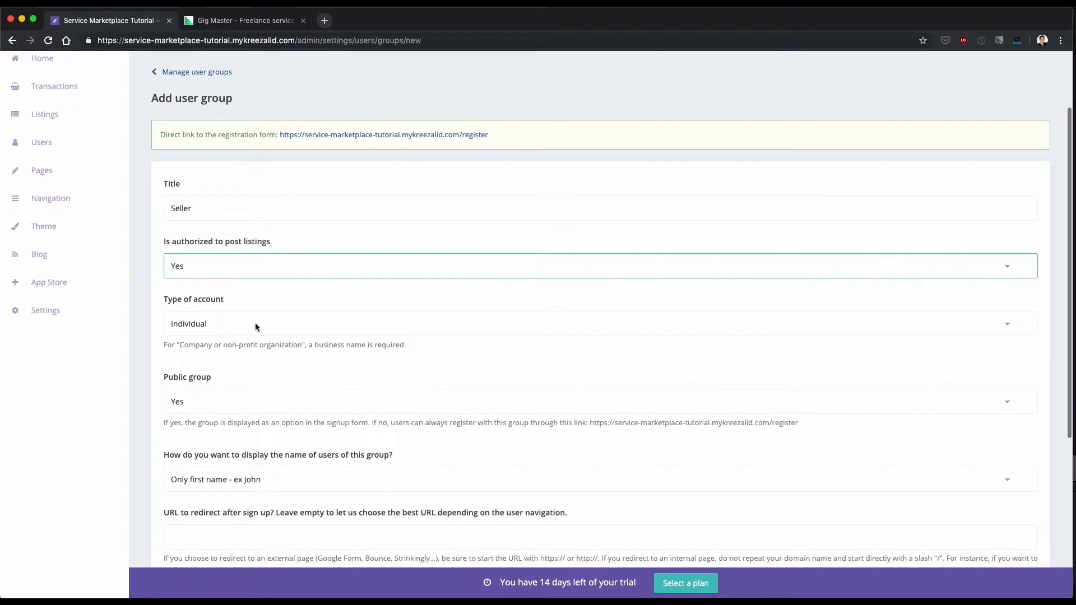
pyautogui.click(255, 327)
pyautogui.click(237, 324)
pyautogui.click(237, 325)
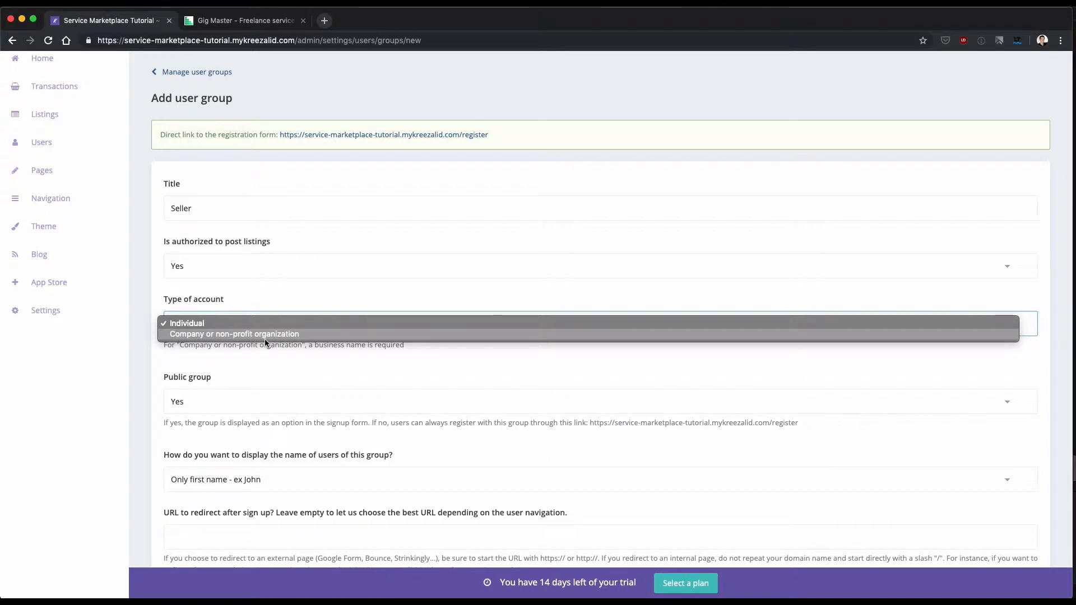
pyautogui.click(255, 290)
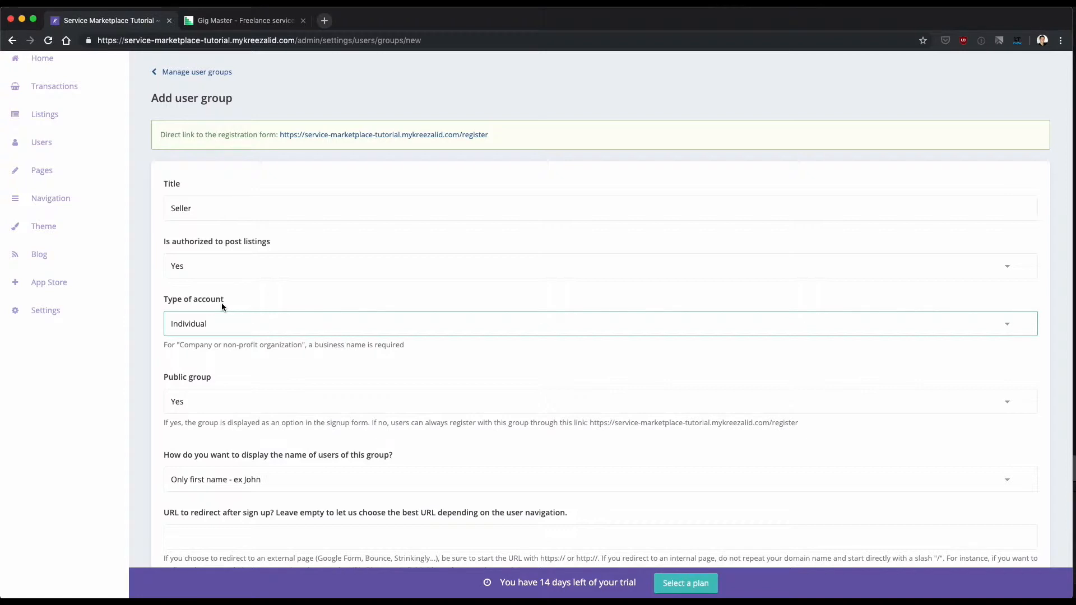
pyautogui.scroll(-1, 222, 311)
pyautogui.click(226, 280)
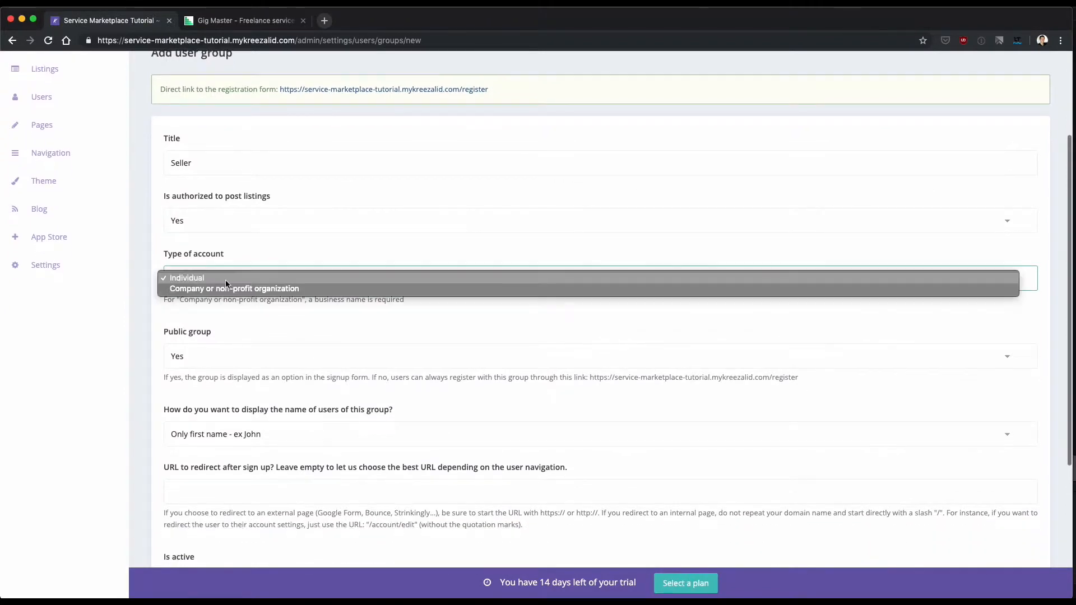
pyautogui.click(238, 277)
pyautogui.click(236, 280)
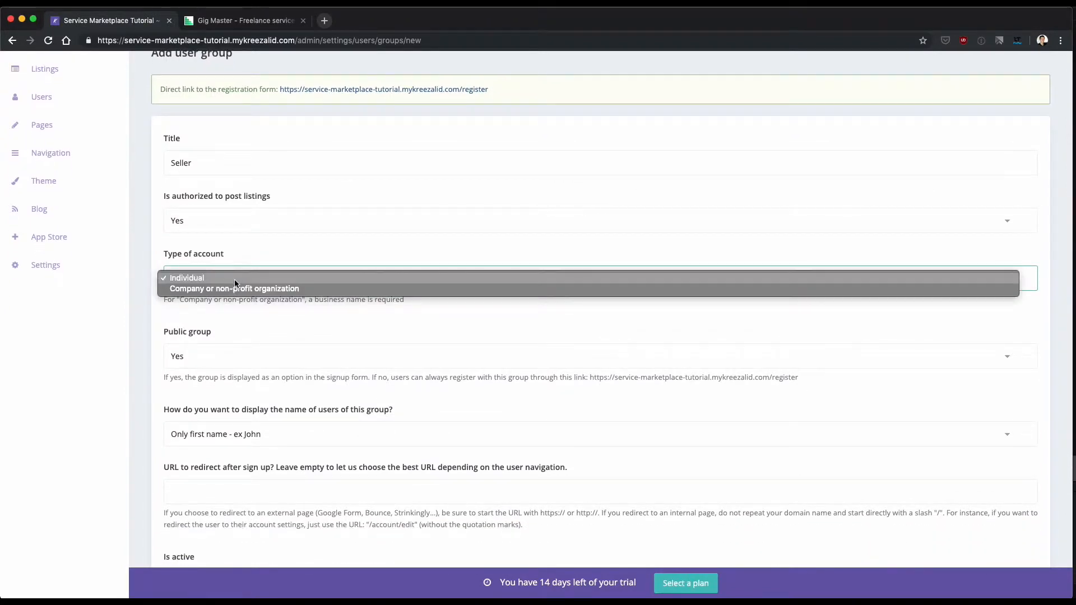
pyautogui.click(230, 276)
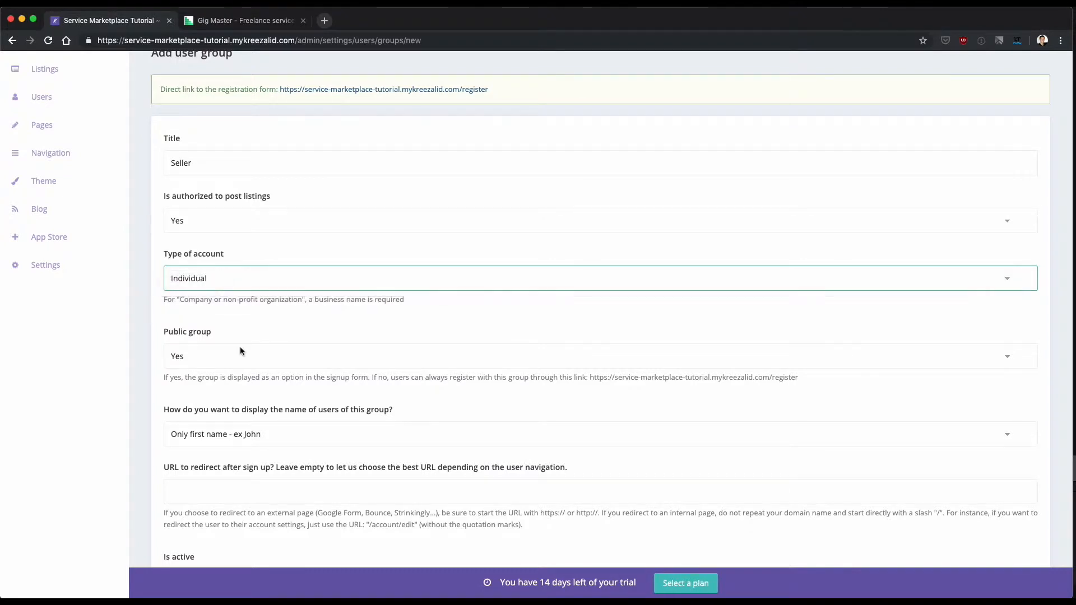
# Set the Seller group's public group option to No.
pyautogui.scroll(-1, 232, 312)
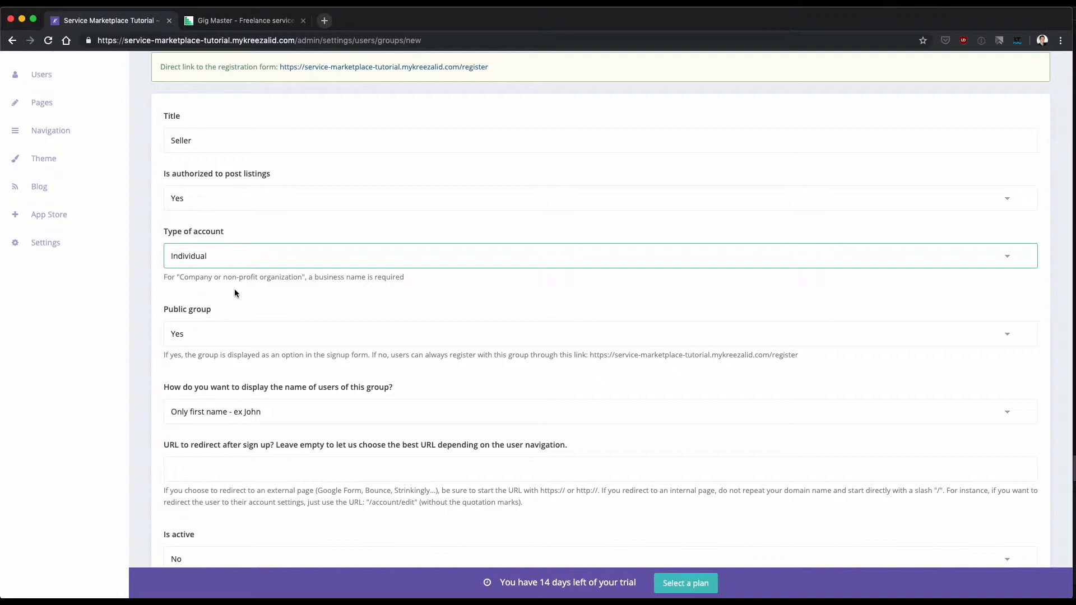
pyautogui.scroll(-1, 227, 288)
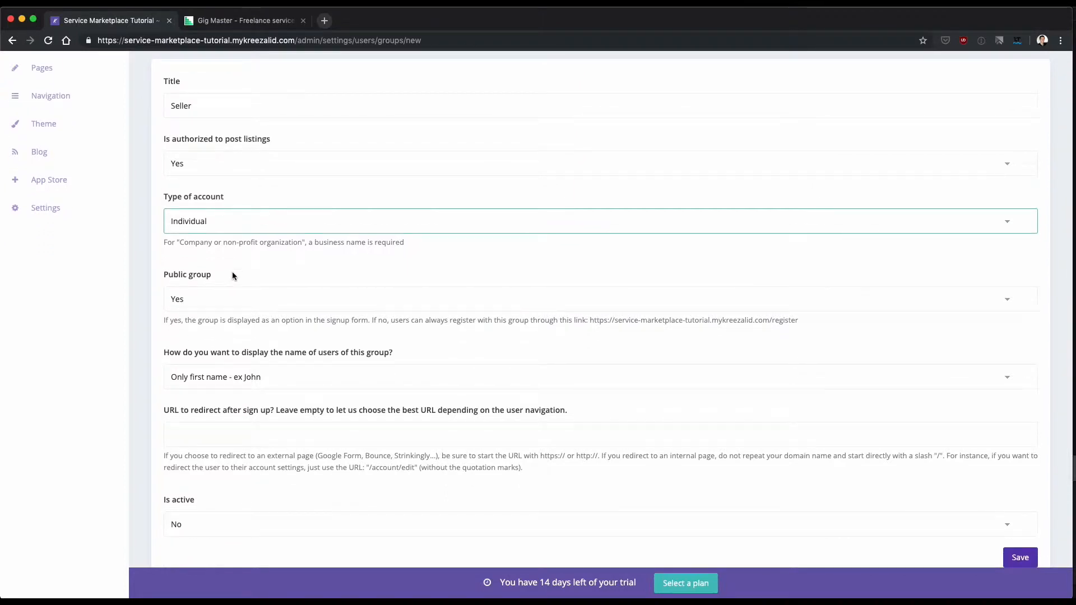
pyautogui.scroll(-1, 231, 274)
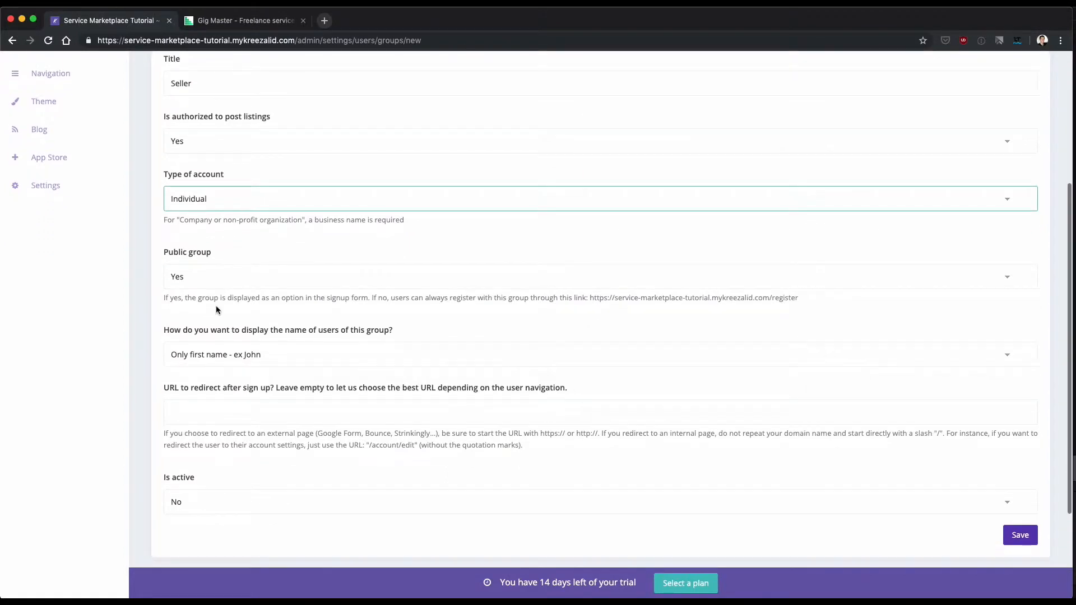
pyautogui.scroll(-1, 217, 305)
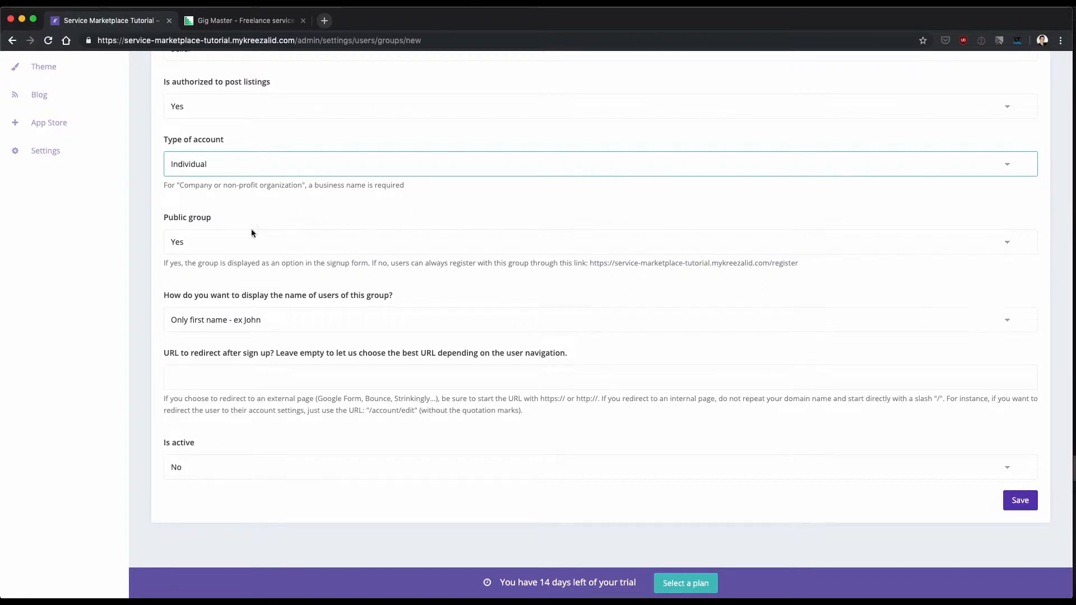
pyautogui.click(330, 245)
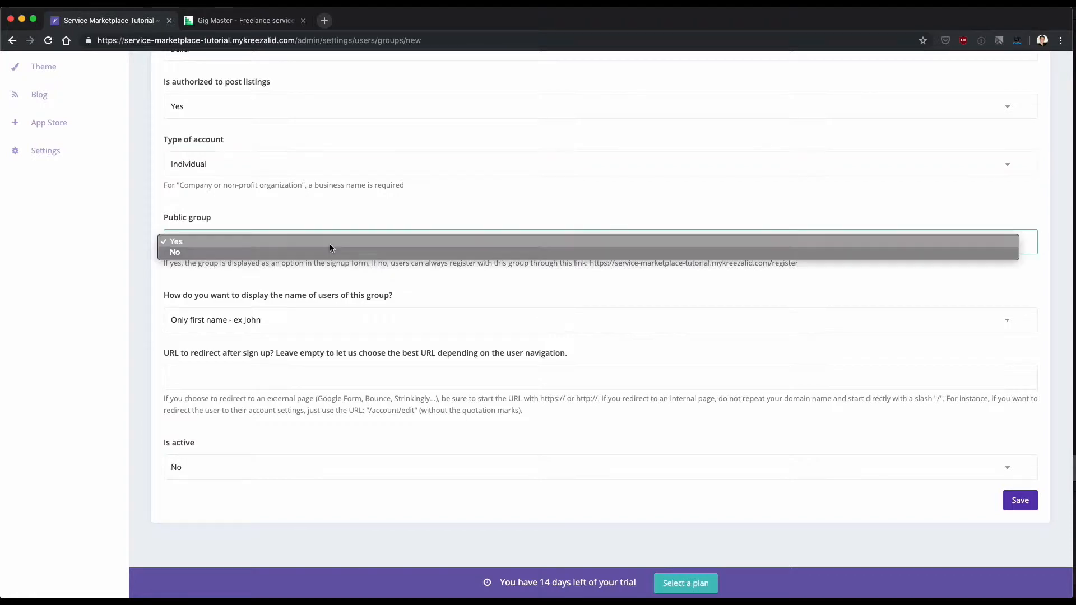
pyautogui.click(289, 252)
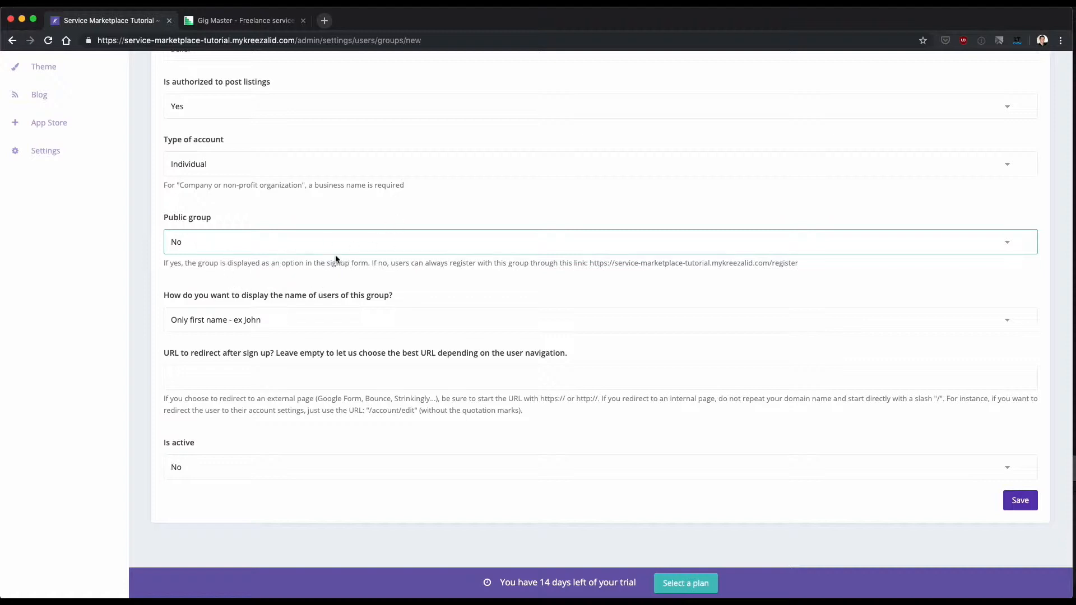
# Enter /listing/new as the URL the Seller group is redirected to after sign up.
pyautogui.scroll(-1, 241, 303)
pyautogui.scroll(-1, 240, 300)
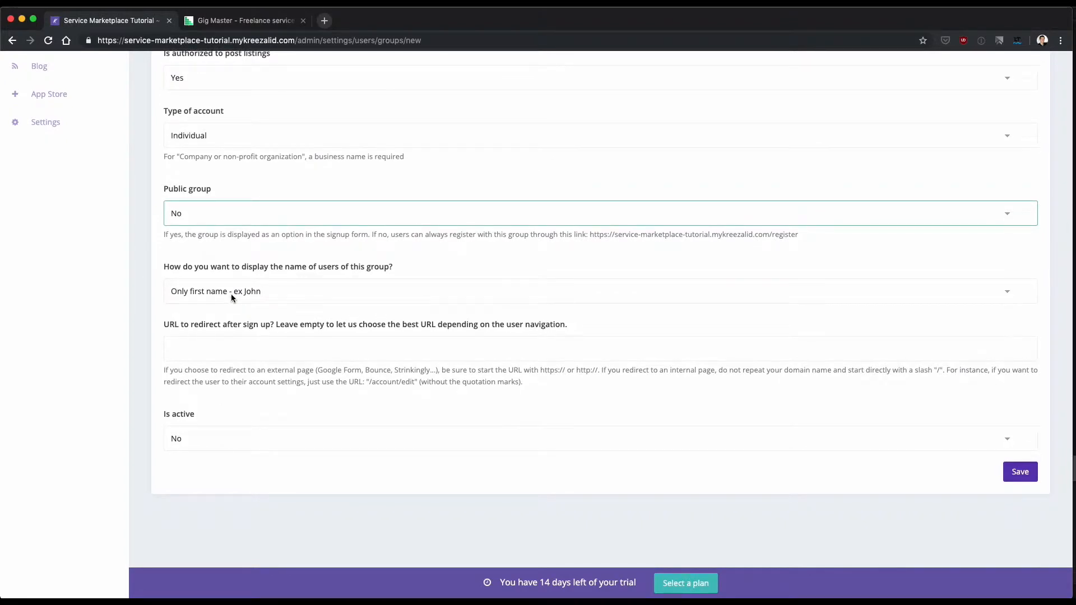
pyautogui.scroll(-3, 215, 291)
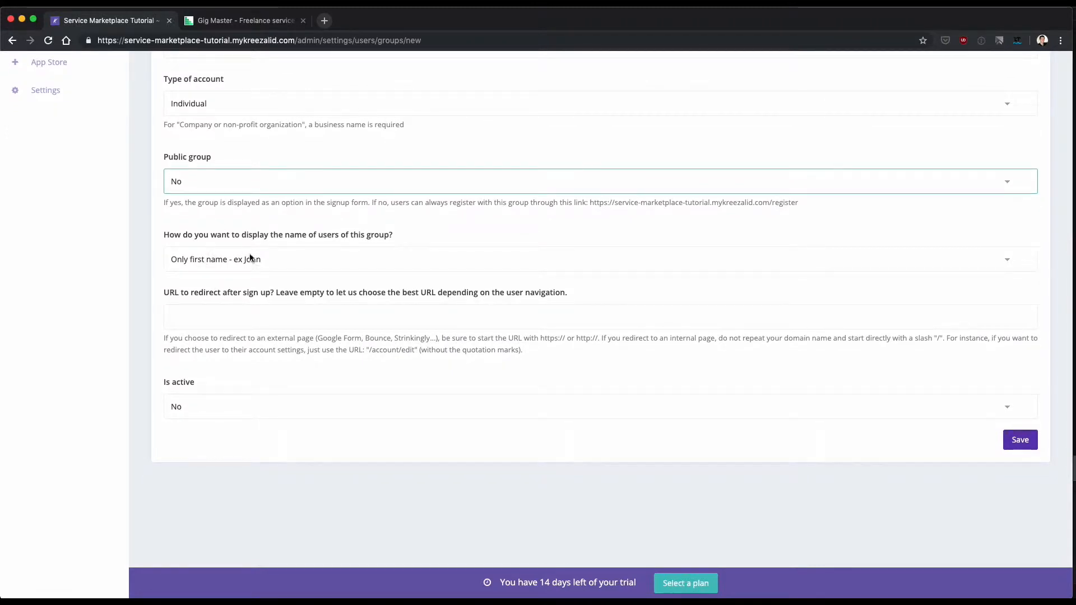
pyautogui.press('Tab')
pyautogui.click(219, 319)
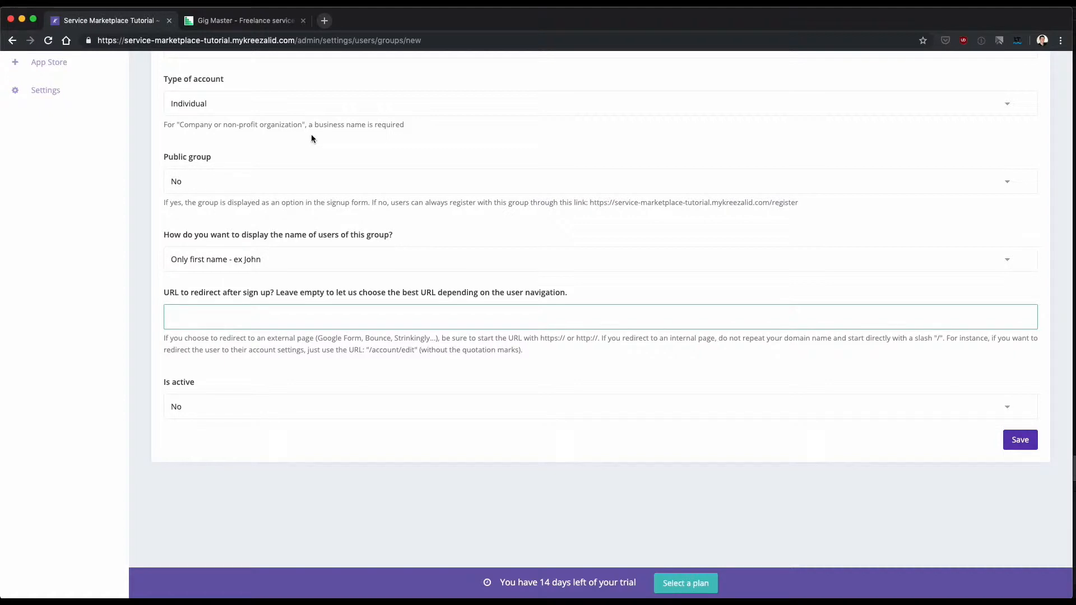
pyautogui.write('/listing/new')
pyautogui.scroll(-1, 222, 346)
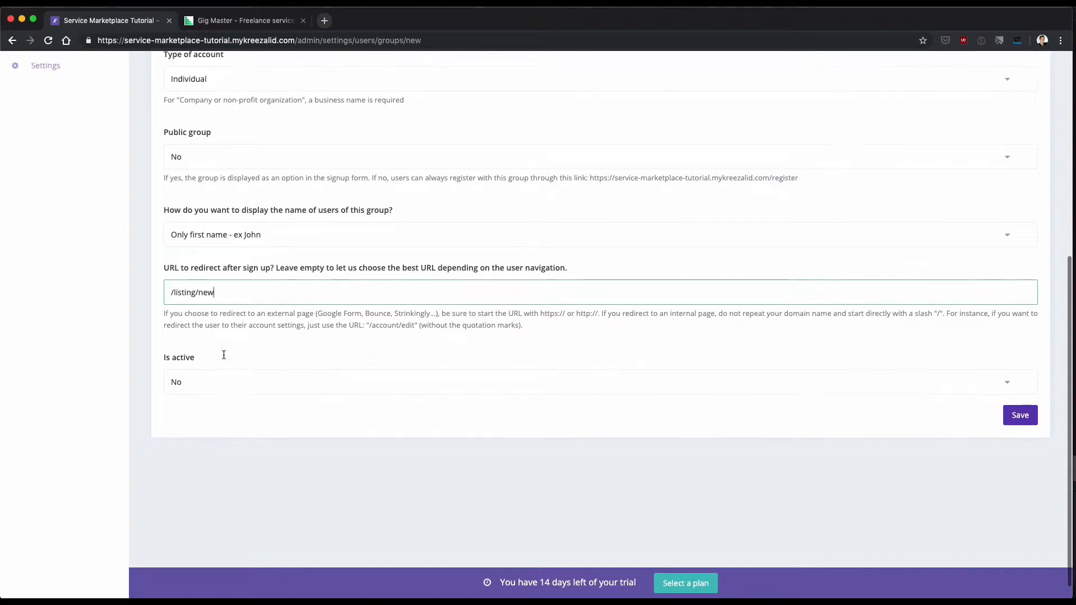
pyautogui.moveTo(218, 292); pyautogui.dragTo(146, 288)
pyautogui.click(232, 327)
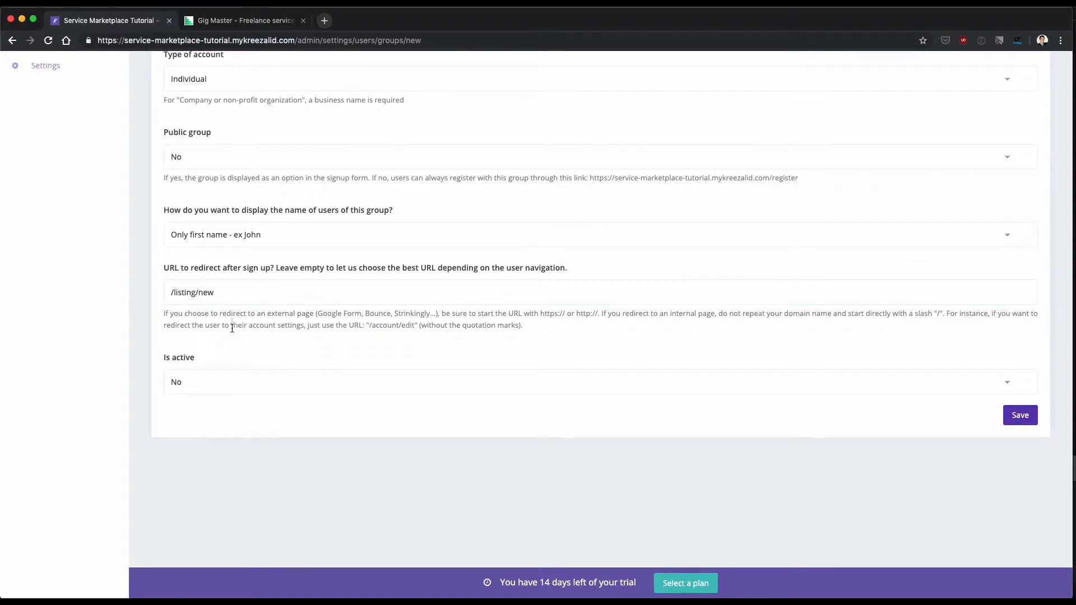
# Set the Seller group to active and save it.
pyautogui.scroll(1, 218, 291)
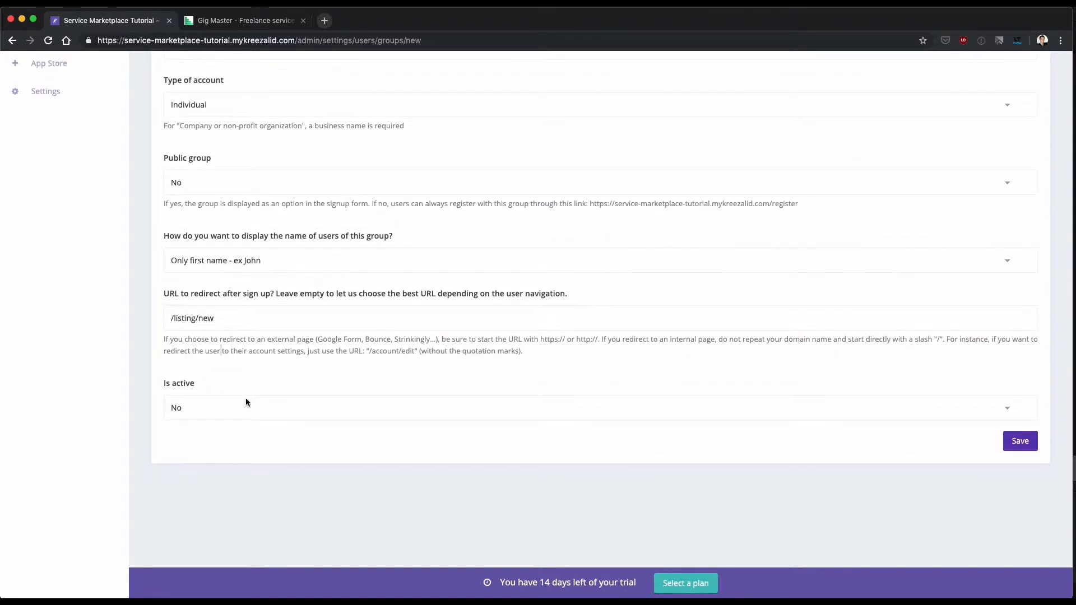
pyautogui.scroll(-1, 246, 400)
pyautogui.click(246, 399)
pyautogui.click(247, 381)
pyautogui.scroll(2, 351, 429)
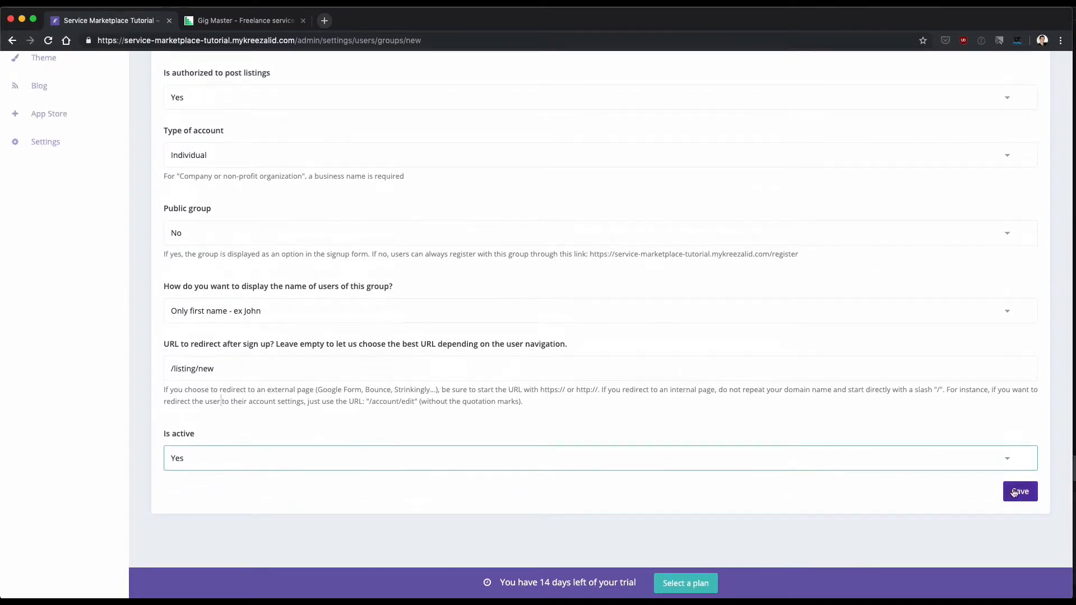
pyautogui.click(1014, 492)
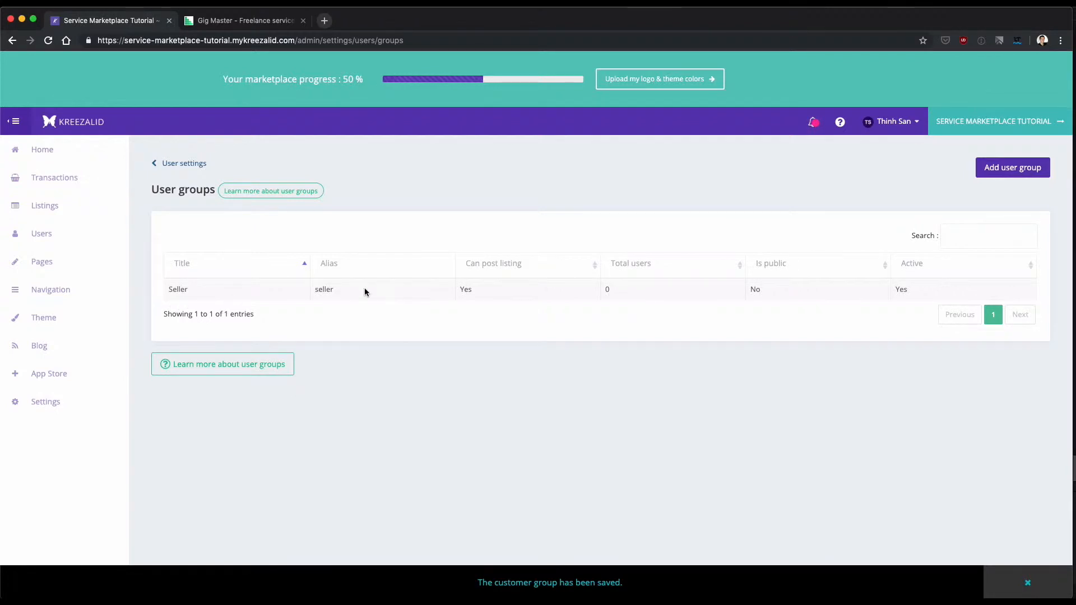
# Add another user group titled "Customer" and set its authorization to post listings to No.
pyautogui.click(996, 182)
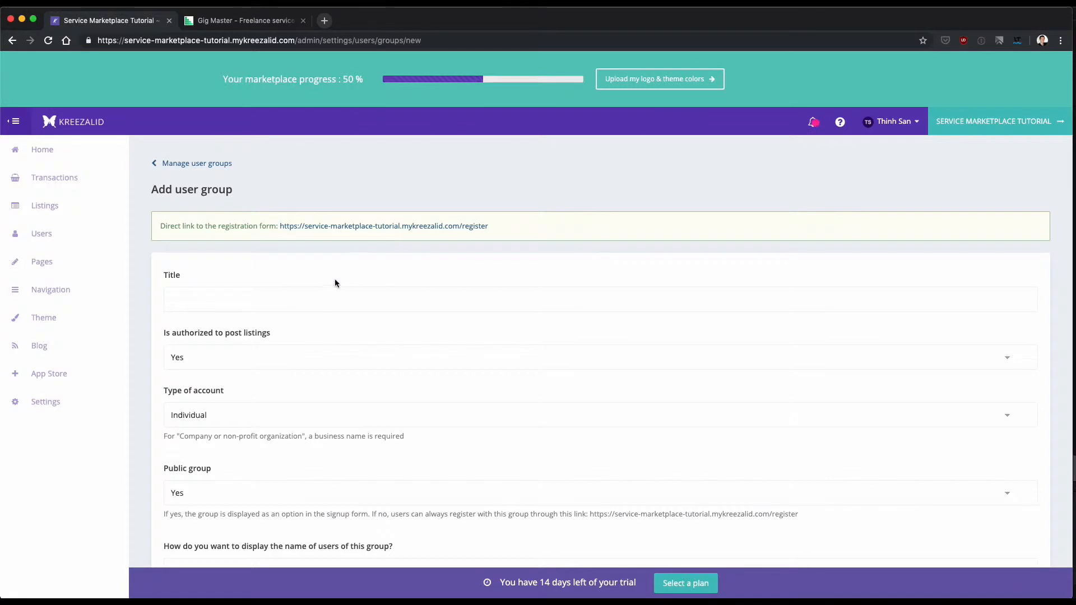
pyautogui.scroll(-1, 334, 280)
pyautogui.click(230, 267)
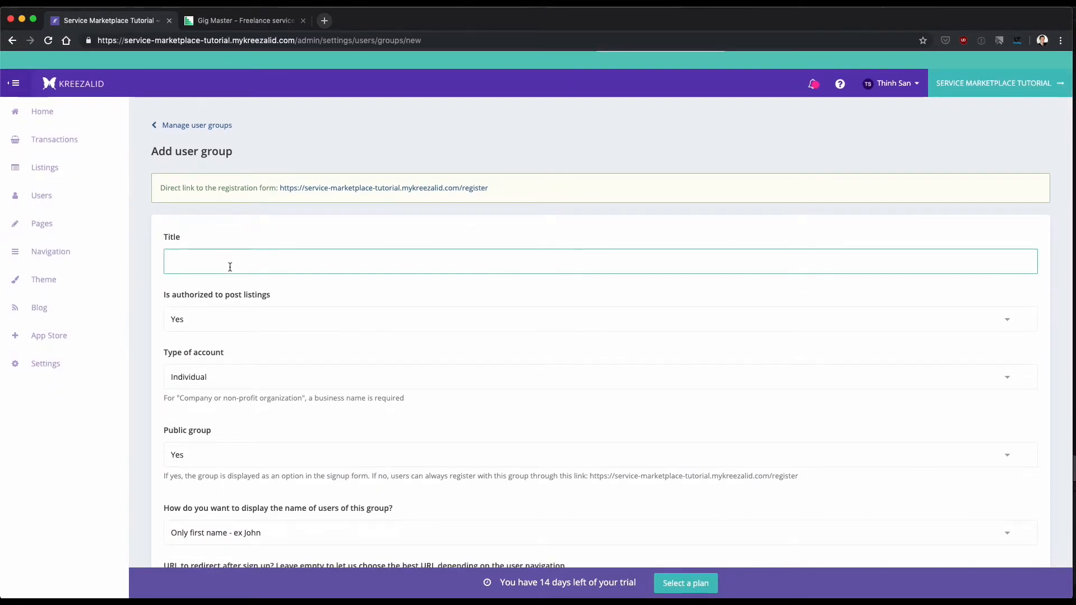
pyautogui.write('Customer')
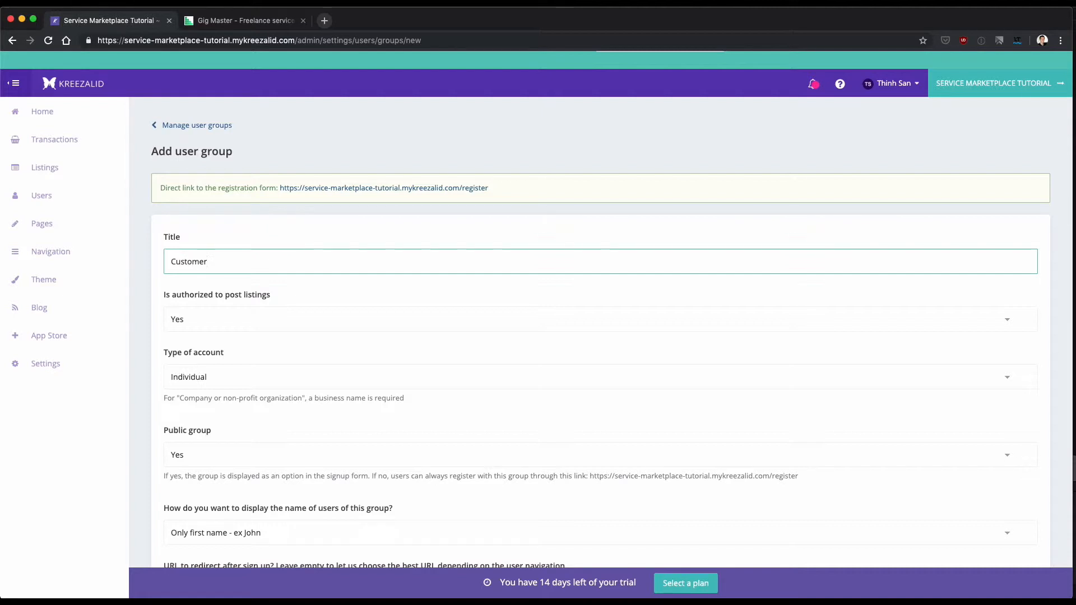
pyautogui.scroll(-2, 217, 304)
pyautogui.click(268, 265)
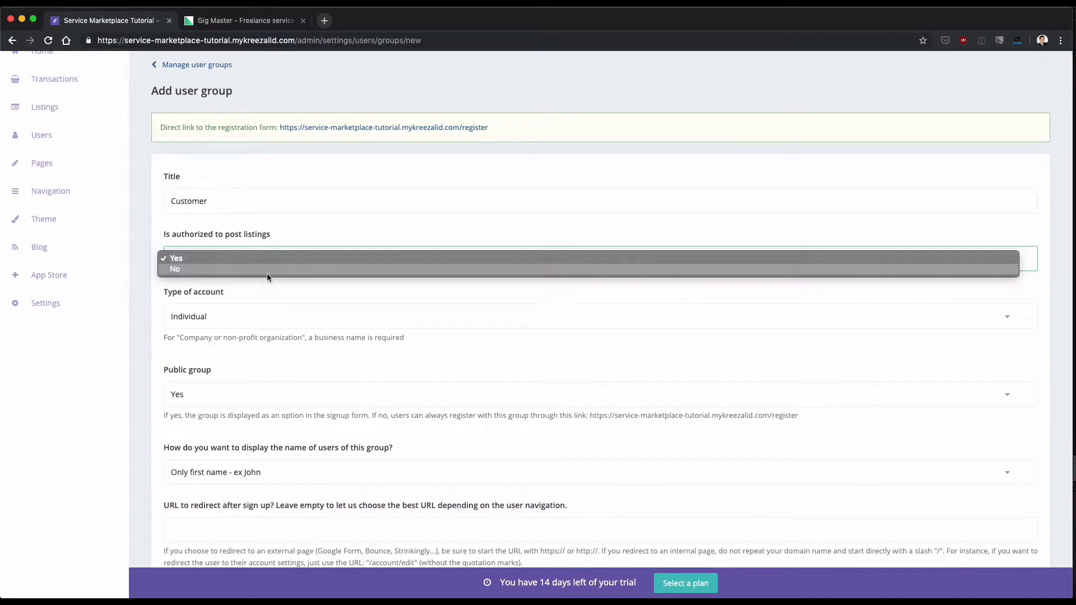
pyautogui.click(267, 274)
pyautogui.scroll(-1, 261, 308)
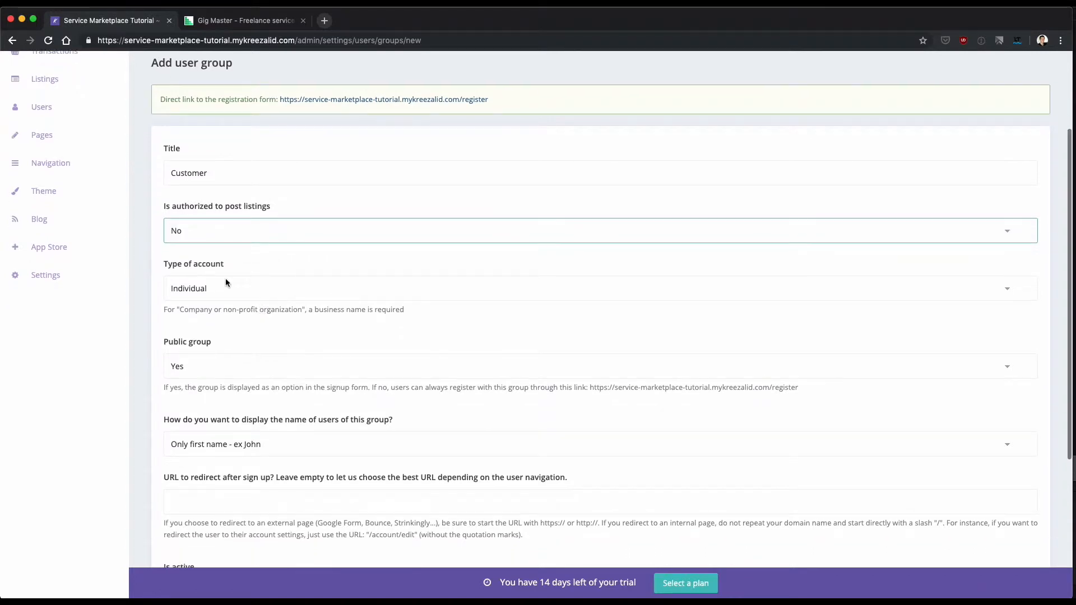
pyautogui.scroll(-1, 225, 293)
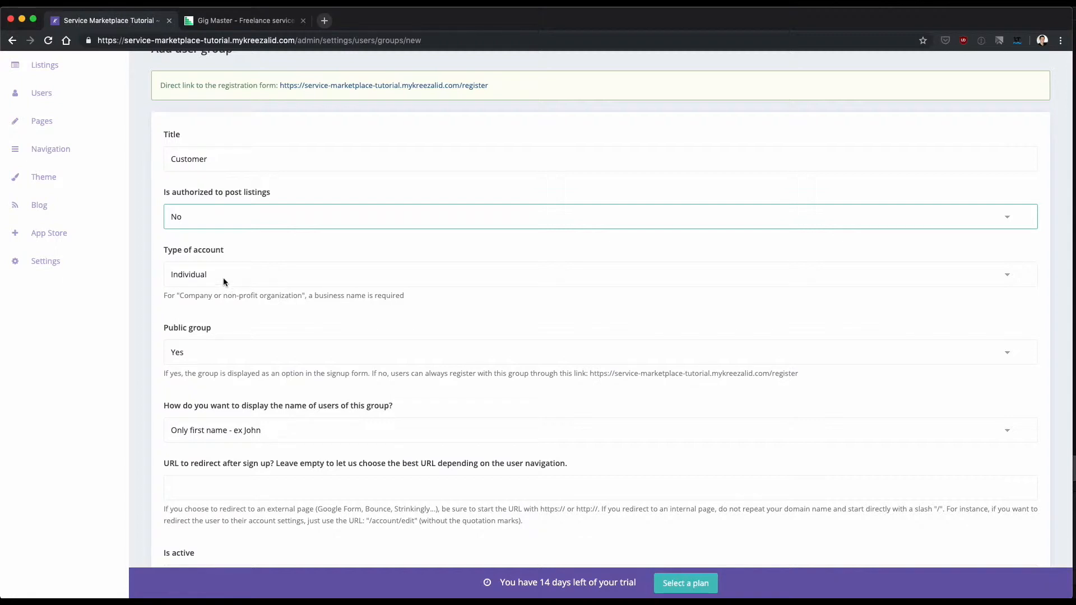
# Set the Customer group's public group option to No.
pyautogui.scroll(-3, 224, 279)
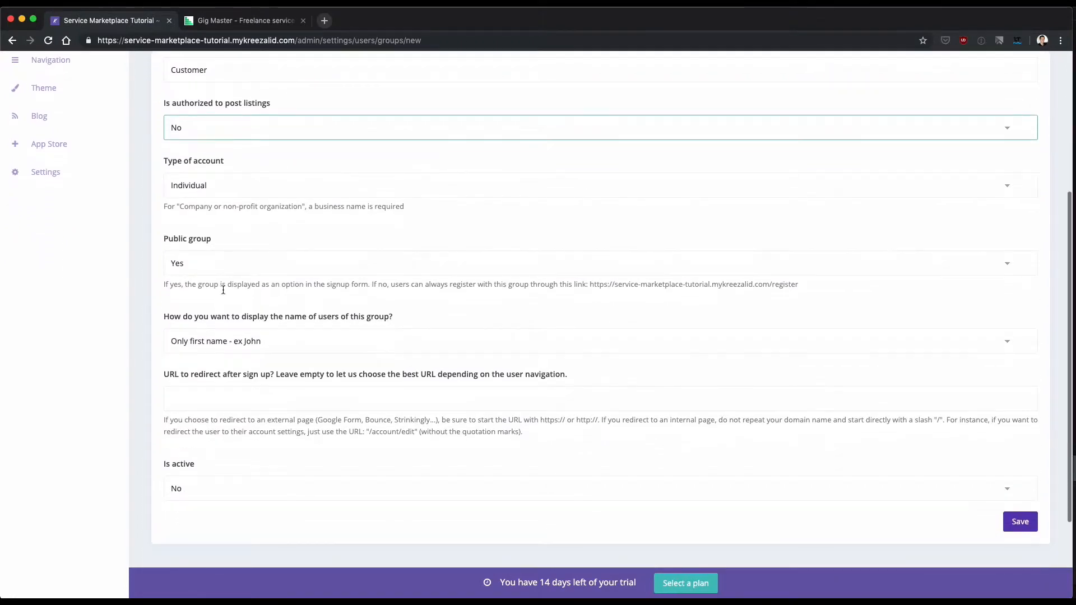
pyautogui.scroll(-1, 228, 267)
pyautogui.click(297, 250)
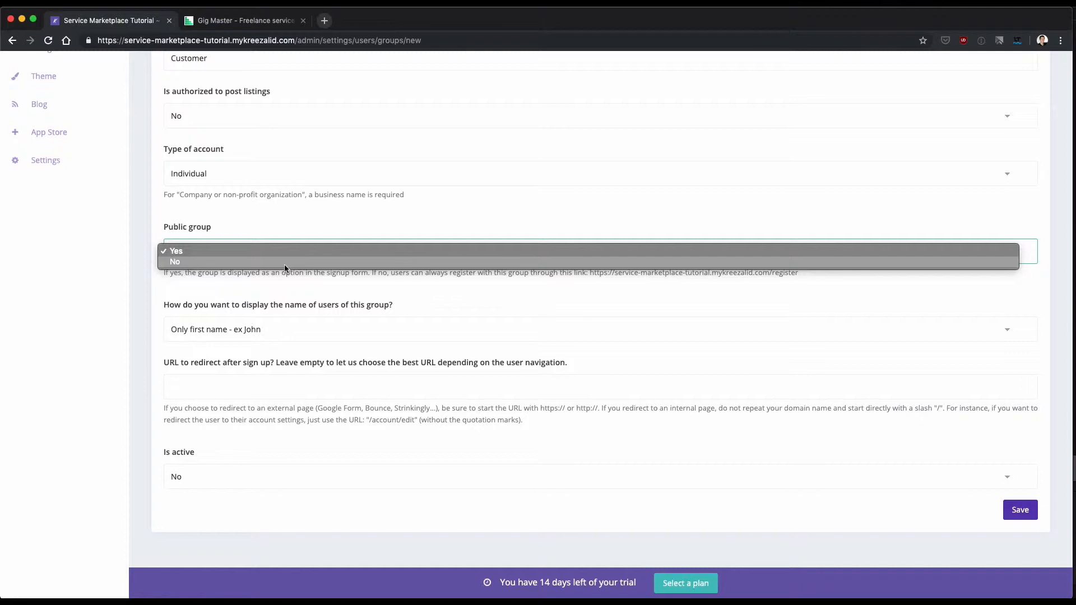
pyautogui.click(284, 262)
# Enter /listings as the URL the Customer group is redirected to after sign up.
pyautogui.scroll(-1, 282, 258)
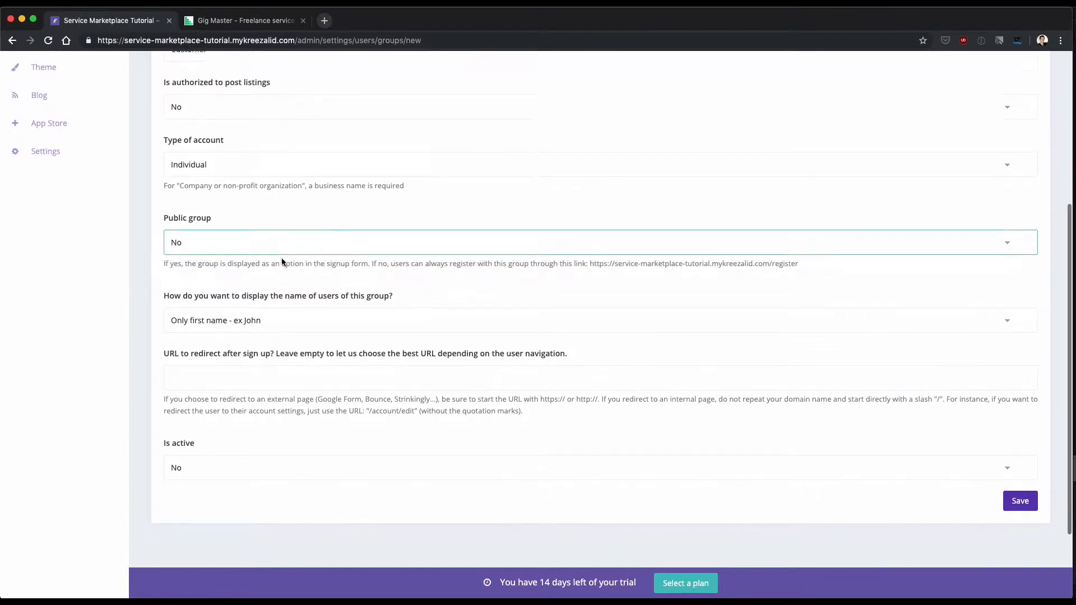
pyautogui.scroll(-1, 355, 365)
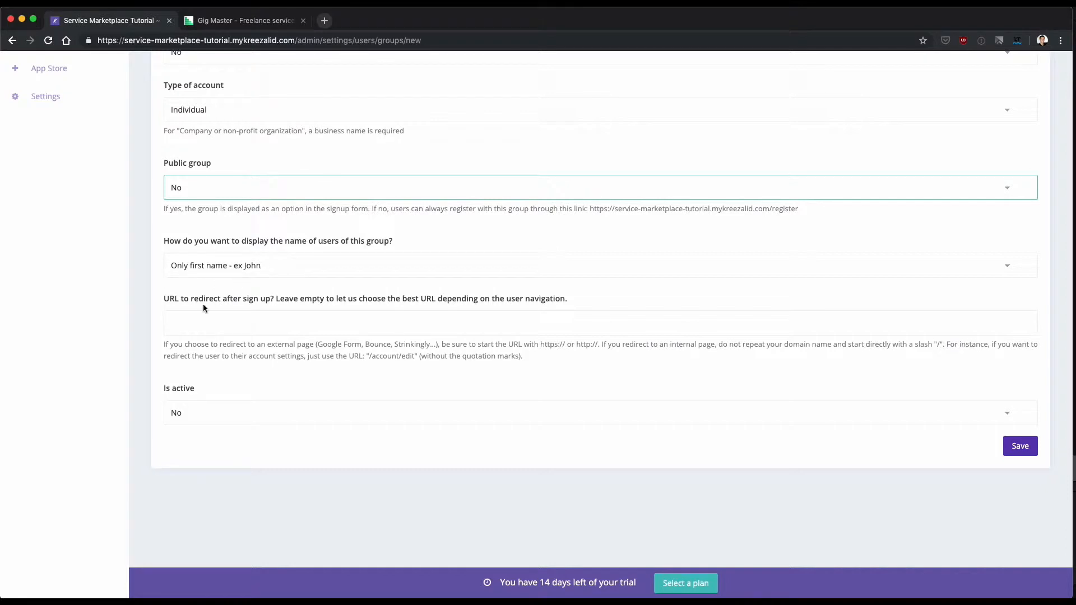
pyautogui.click(200, 330)
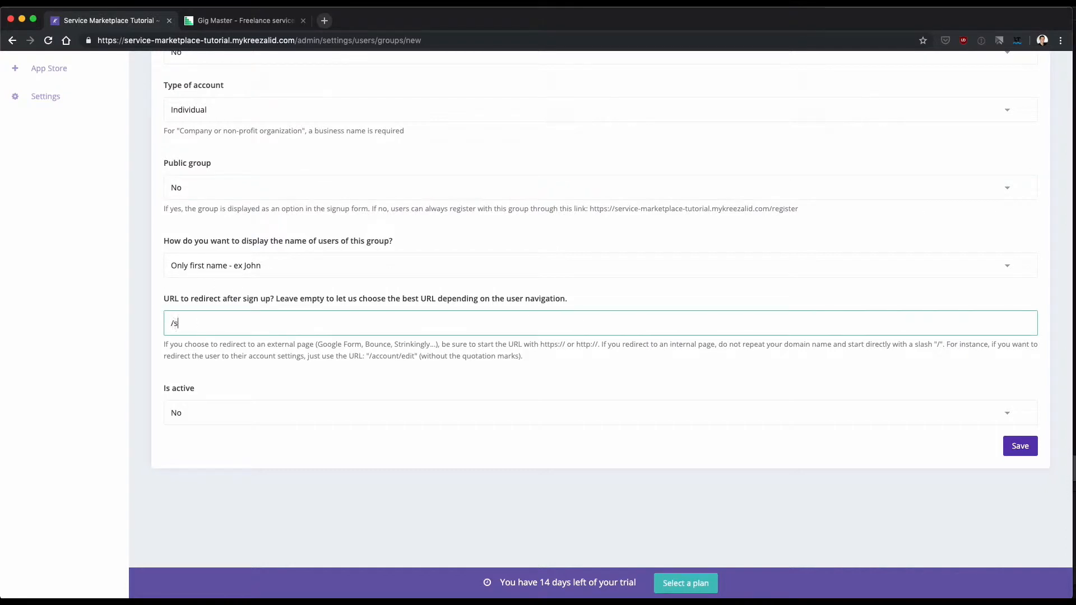
pyautogui.write('tings')
pyautogui.scroll(-1, 219, 329)
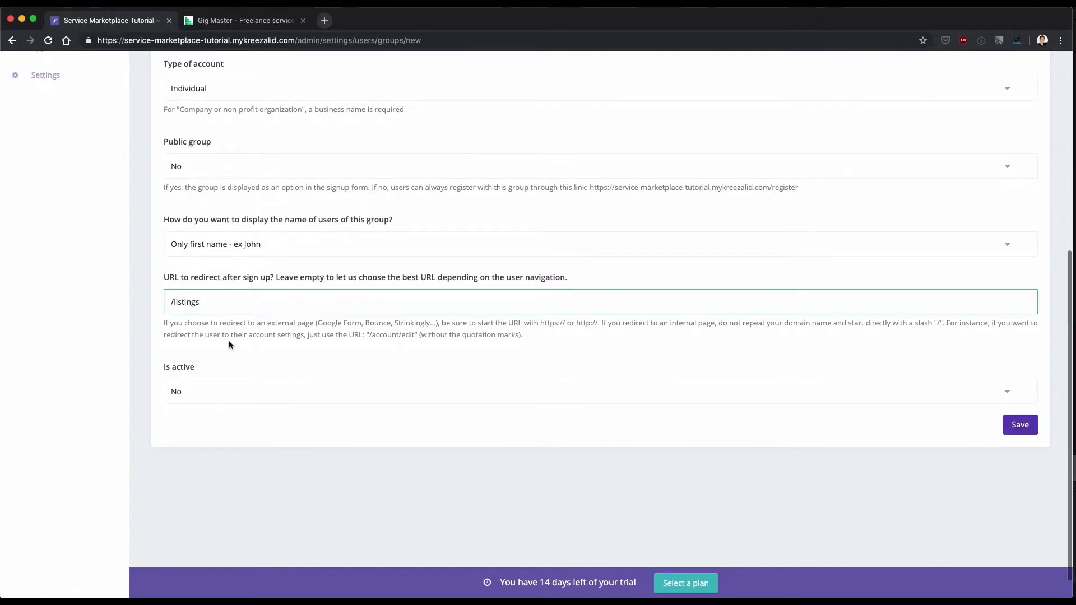
pyautogui.click(231, 334)
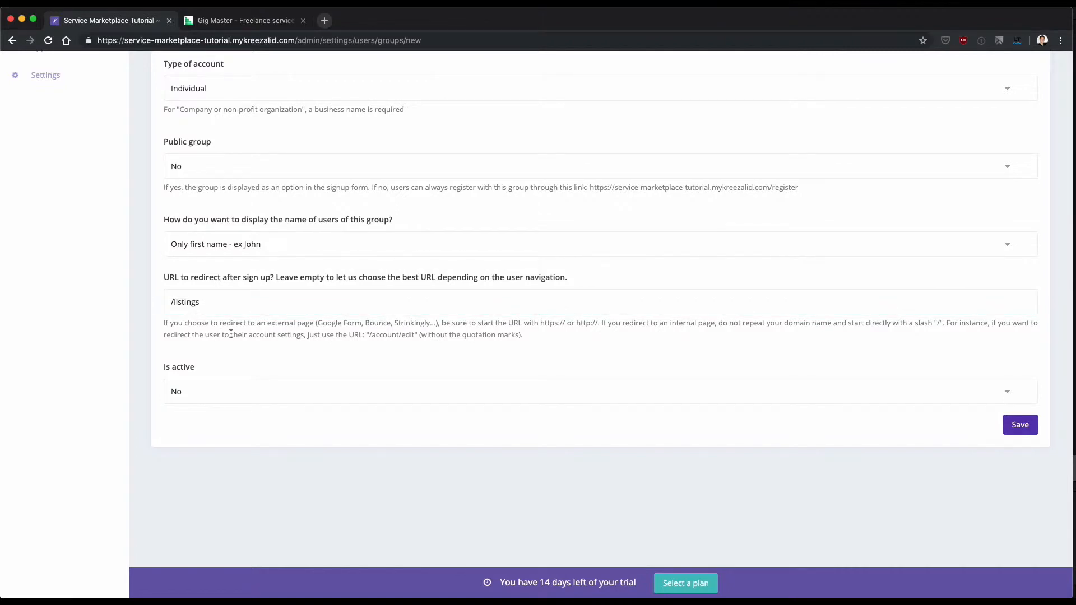
# Set the Customer group to active and save it.
pyautogui.scroll(-1, 269, 384)
pyautogui.click(269, 380)
pyautogui.click(269, 361)
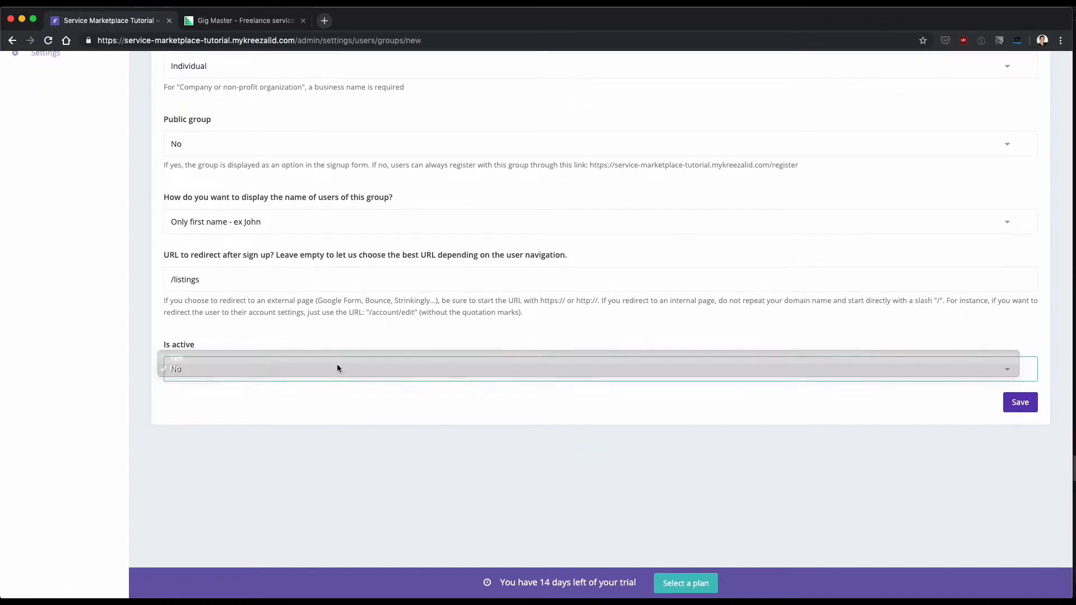
pyautogui.click(1021, 406)
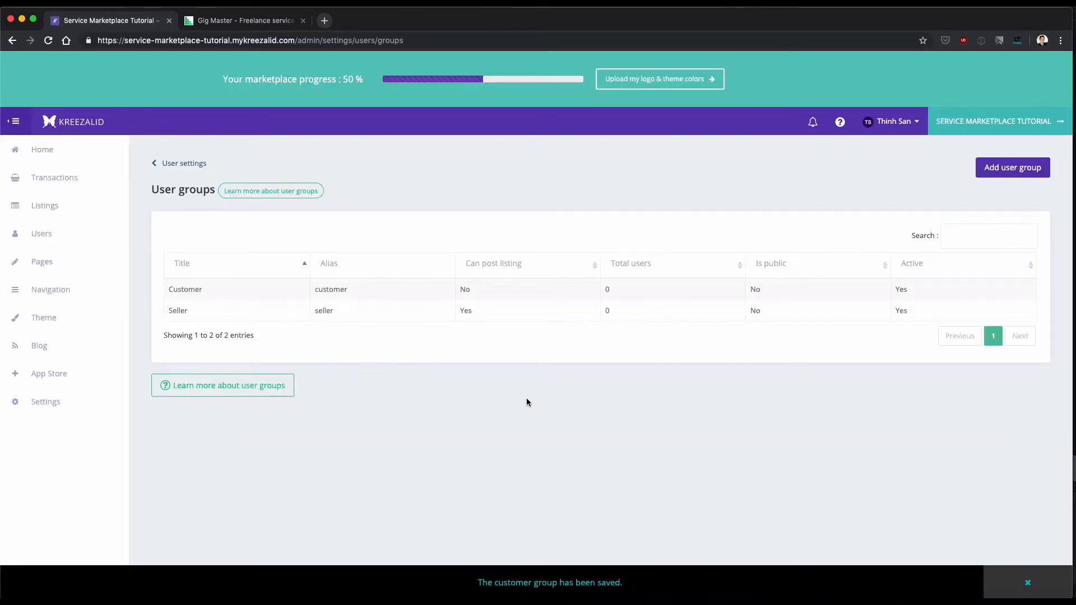
# Open the Seller group from the user groups list and examine its direct registration form link.
pyautogui.scroll(-2, 526, 399)
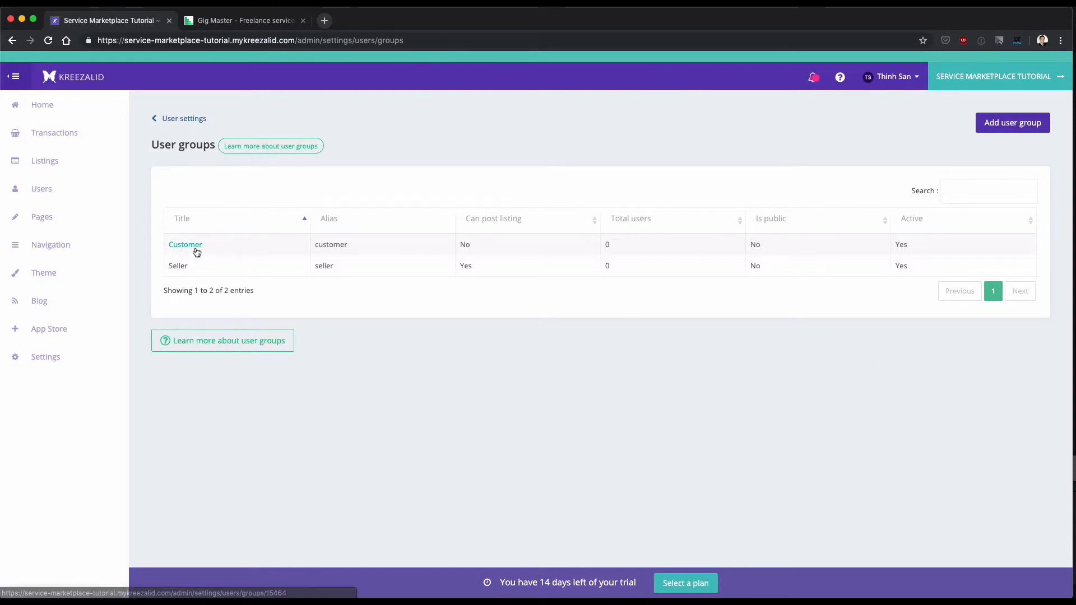
pyautogui.click(178, 267)
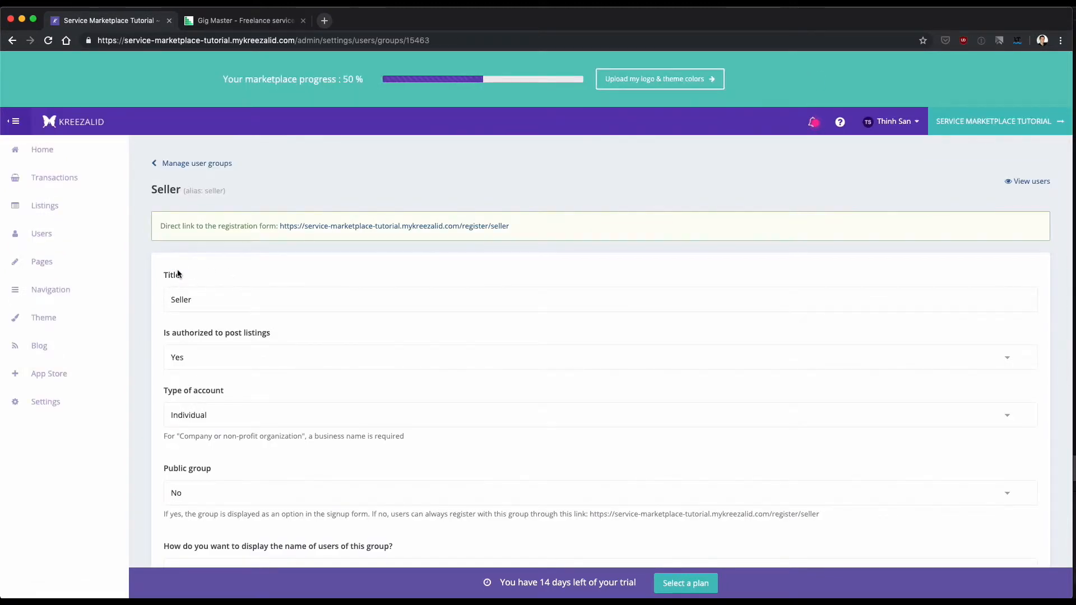
pyautogui.scroll(-1, 180, 269)
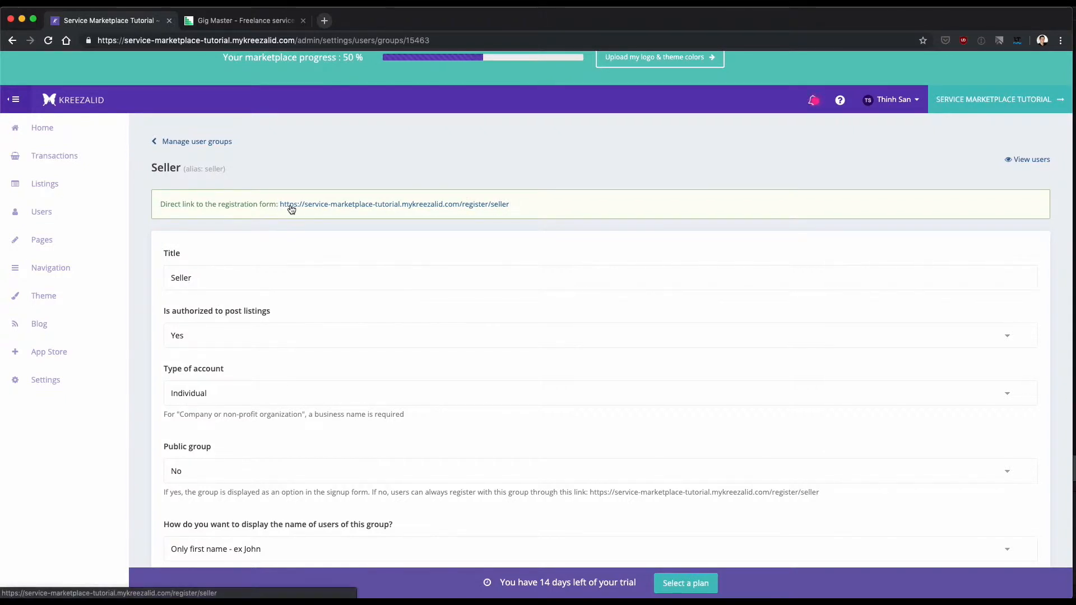
pyautogui.moveTo(513, 207); pyautogui.dragTo(278, 208)
pyautogui.click(478, 215)
pyautogui.moveTo(522, 209); pyautogui.dragTo(460, 207)
pyautogui.click(466, 221)
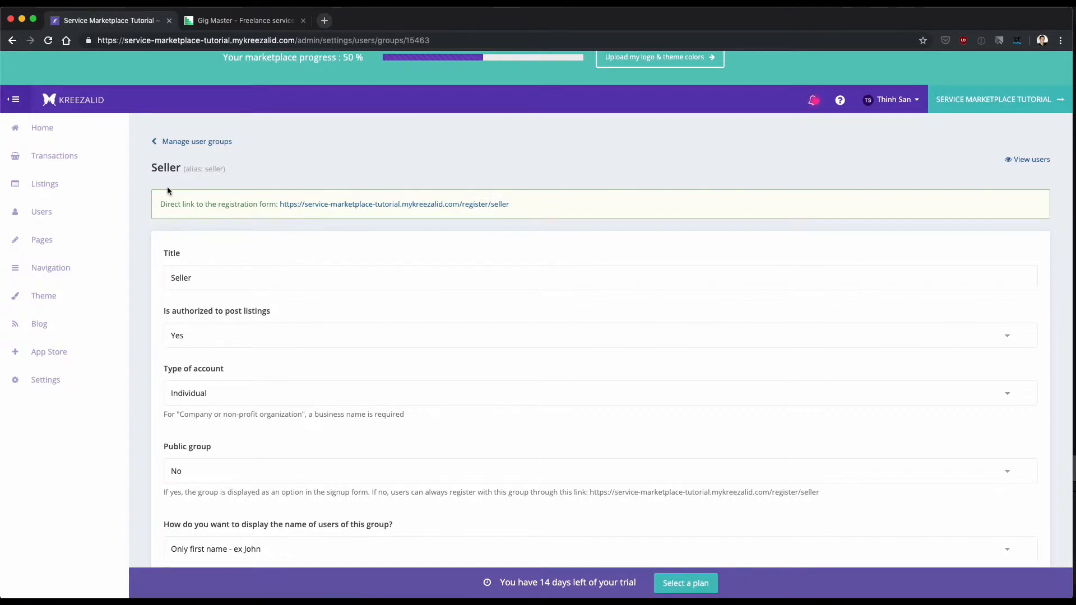
# Copy the Customer group's direct registration link and open it in a new browser tab.
pyautogui.click(211, 147)
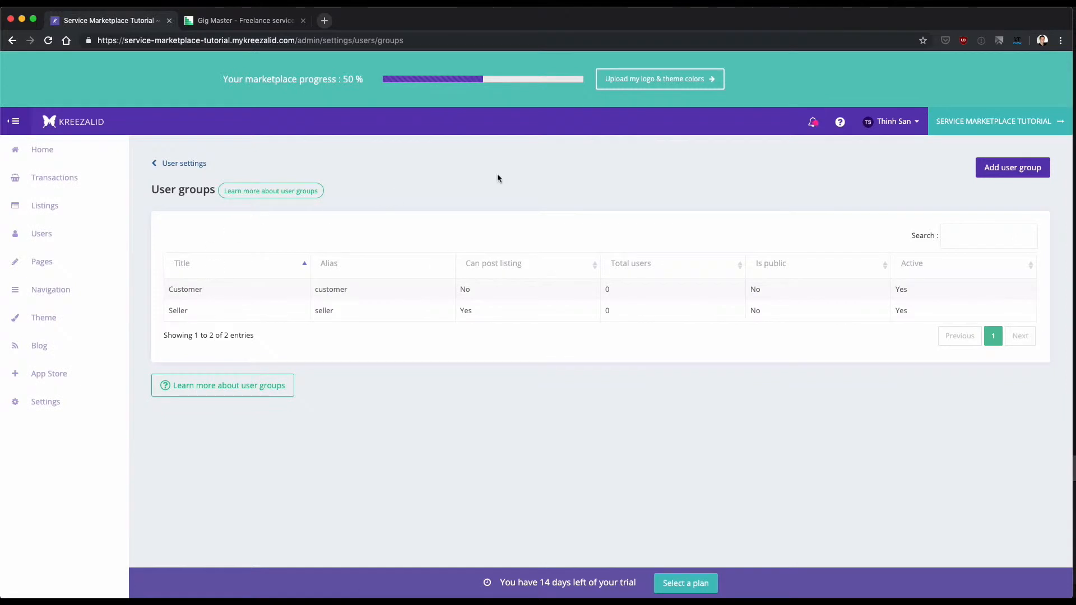
pyautogui.click(187, 293)
pyautogui.moveTo(526, 229); pyautogui.dragTo(279, 228)
pyautogui.press('super+c')
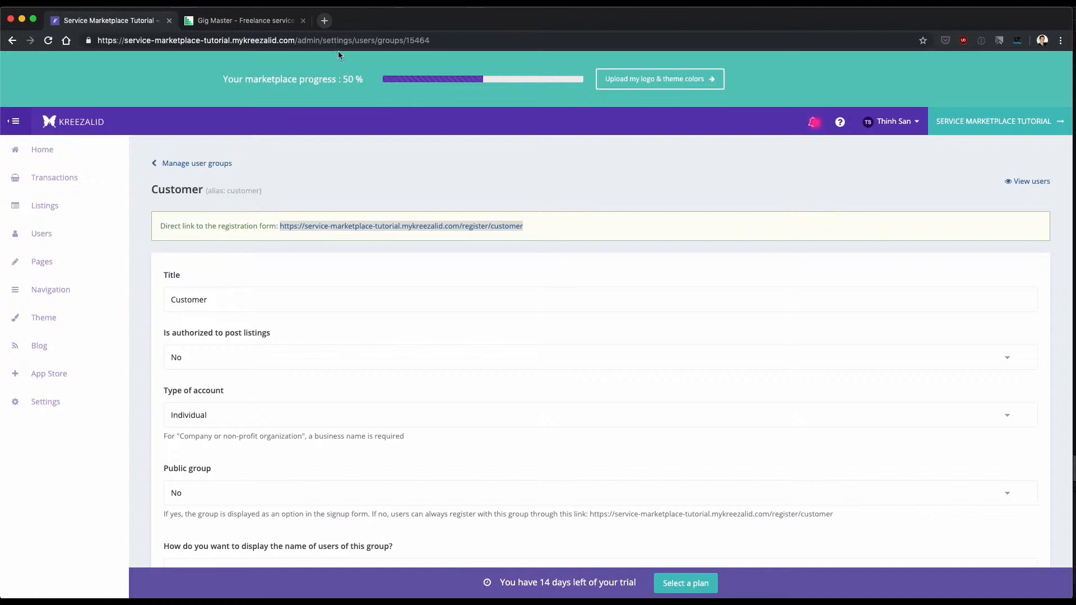
pyautogui.click(285, 42)
pyautogui.press('super+v')
pyautogui.press('super+Return')
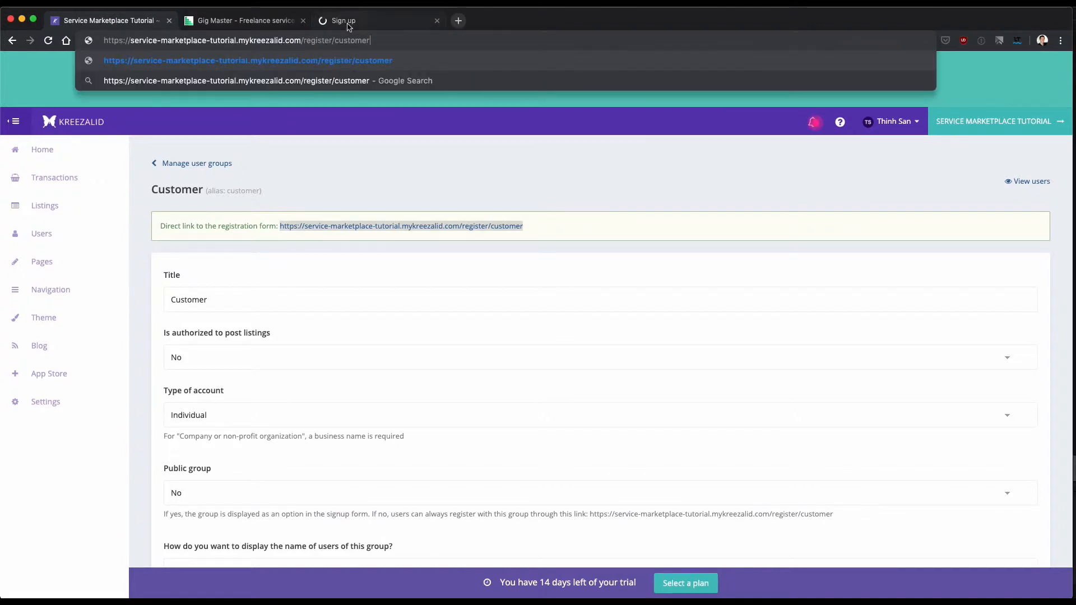
pyautogui.click(343, 21)
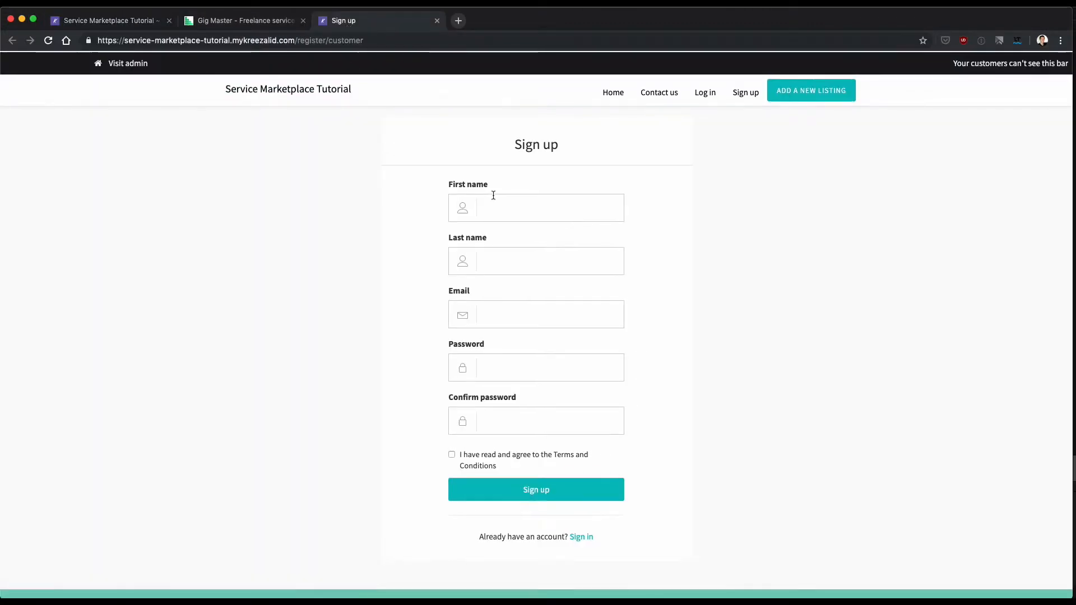
# Examine the name, email and password fields of the Customer sign-up form.
pyautogui.scroll(-1, 530, 190)
pyautogui.click(530, 190)
pyautogui.click(504, 247)
pyautogui.click(505, 306)
pyautogui.click(506, 364)
pyautogui.click(516, 402)
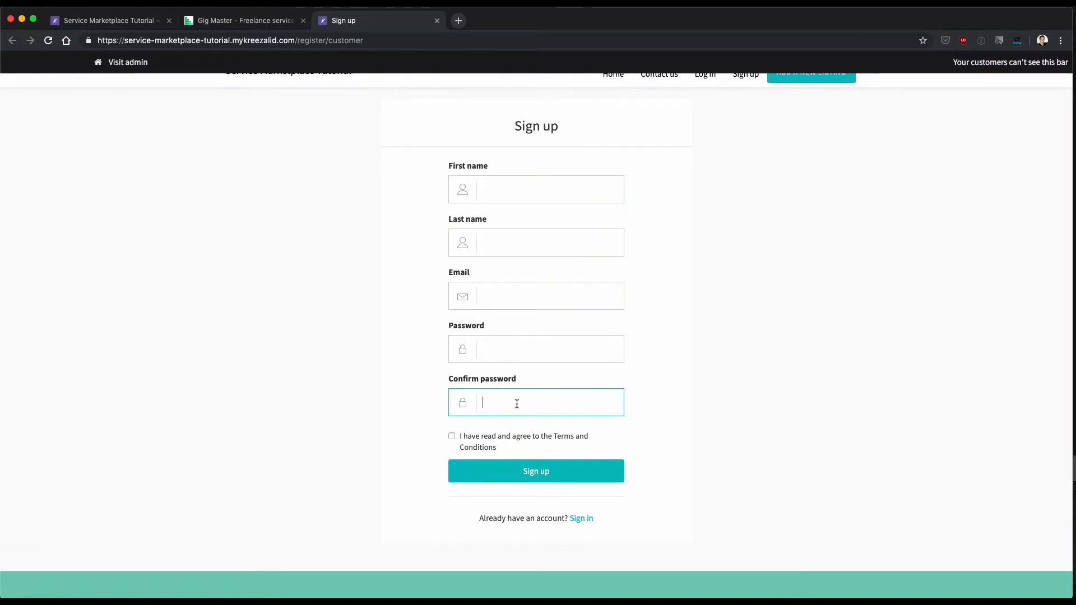
pyautogui.scroll(1, 516, 400)
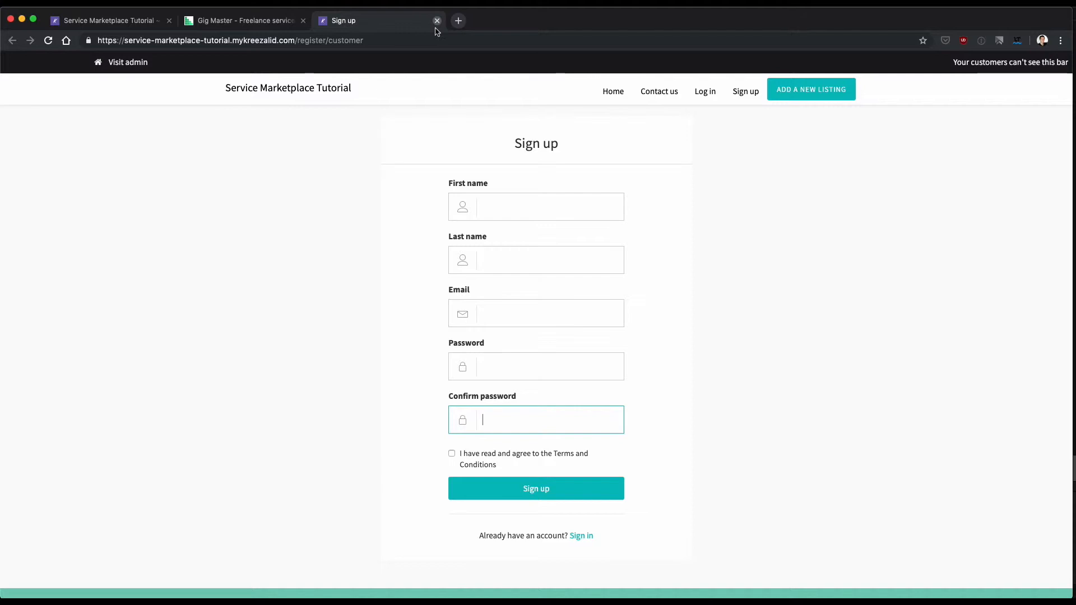
# Return from the Customer group in the admin area to the general settings for users.
pyautogui.click(93, 23)
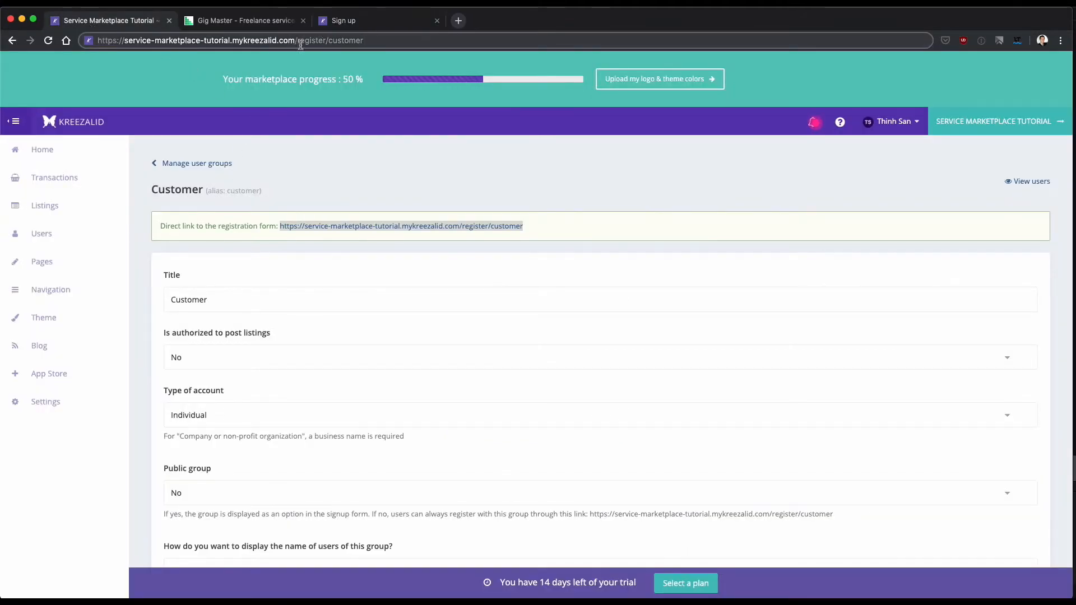
pyautogui.click(343, 21)
pyautogui.click(139, 22)
pyautogui.click(163, 163)
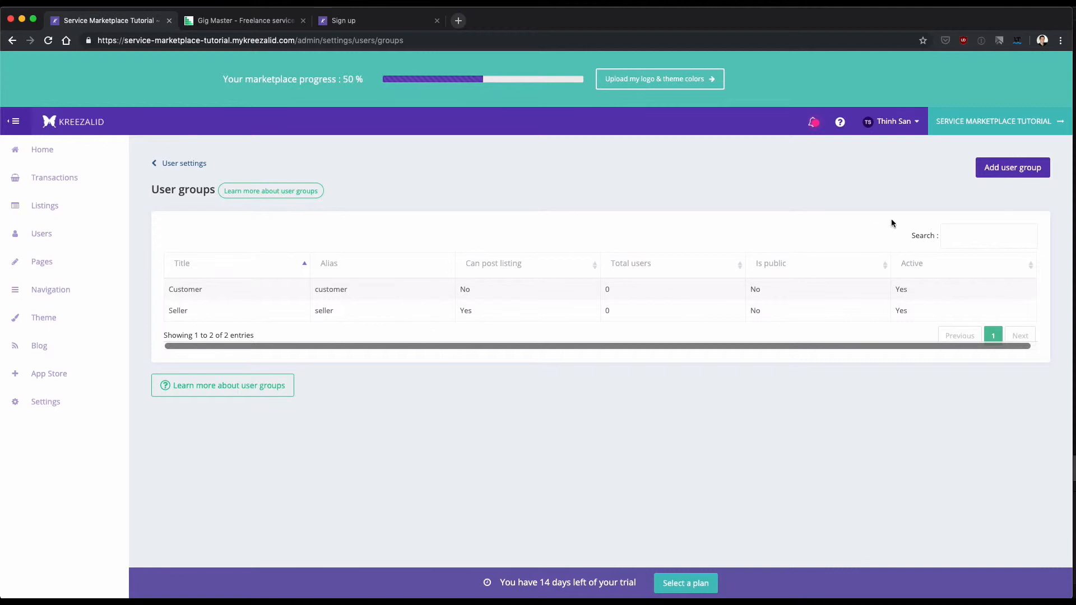
pyautogui.click(198, 164)
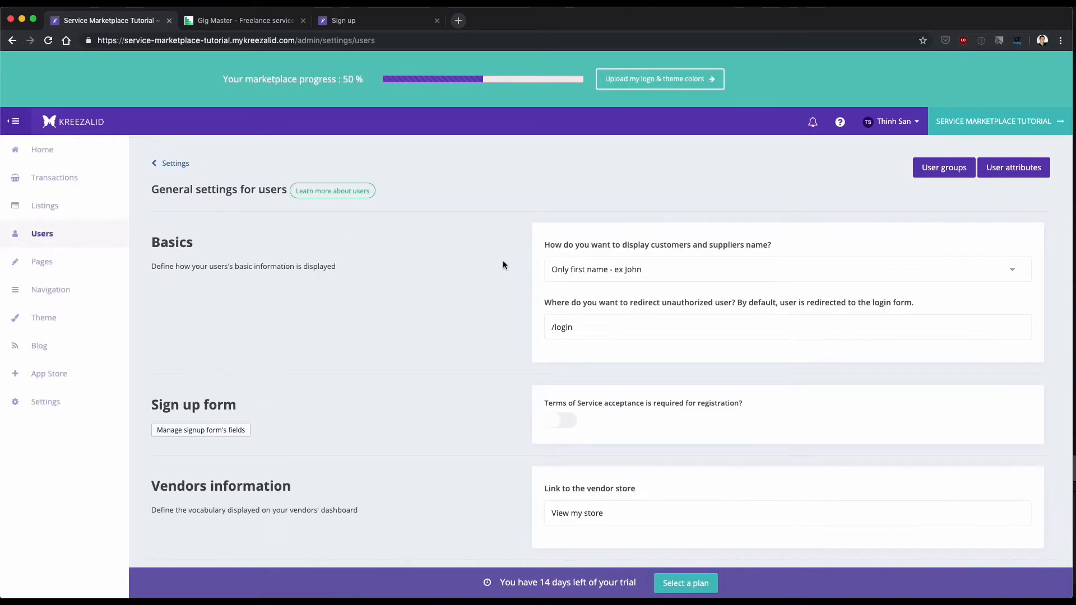
pyautogui.scroll(-1, 494, 258)
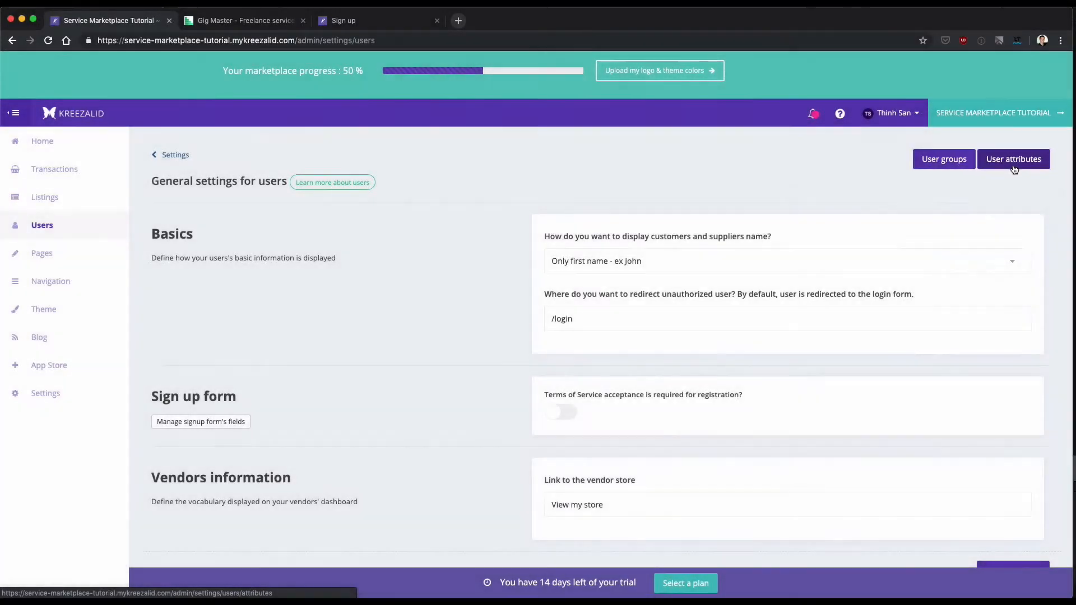
# Add a user attribute titled "How many years of experience do you have" with the type Number.
pyautogui.click(1005, 161)
pyautogui.scroll(-2, 583, 271)
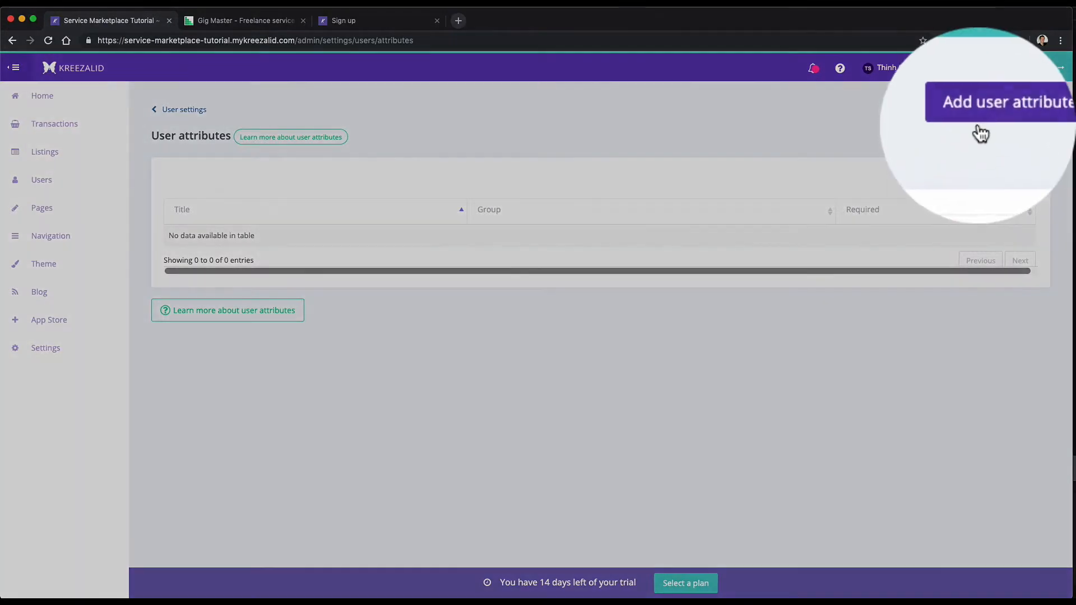
pyautogui.click(978, 127)
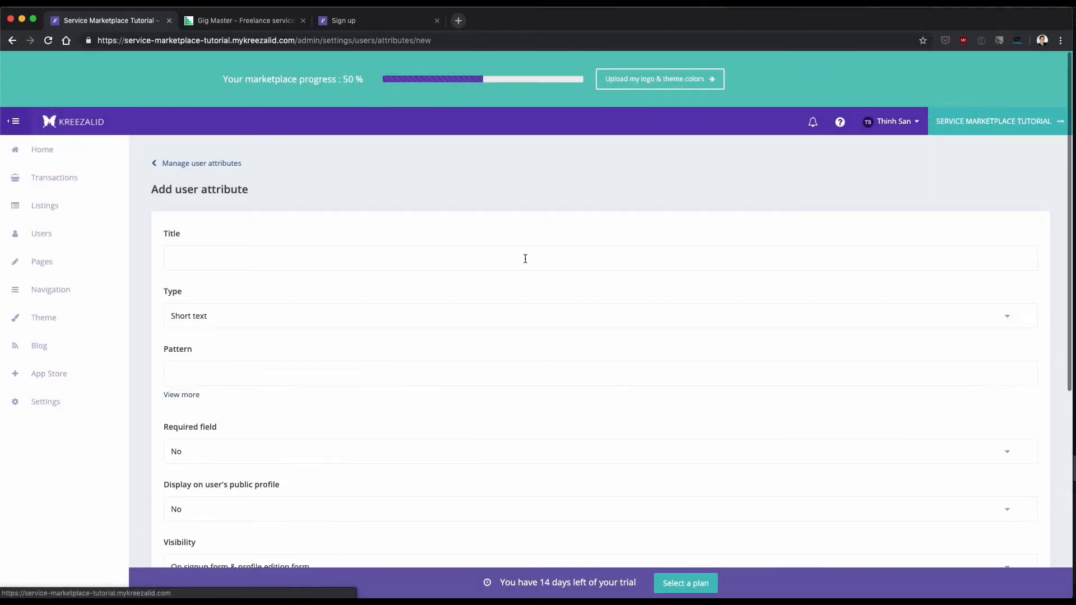
pyautogui.scroll(-1, 480, 308)
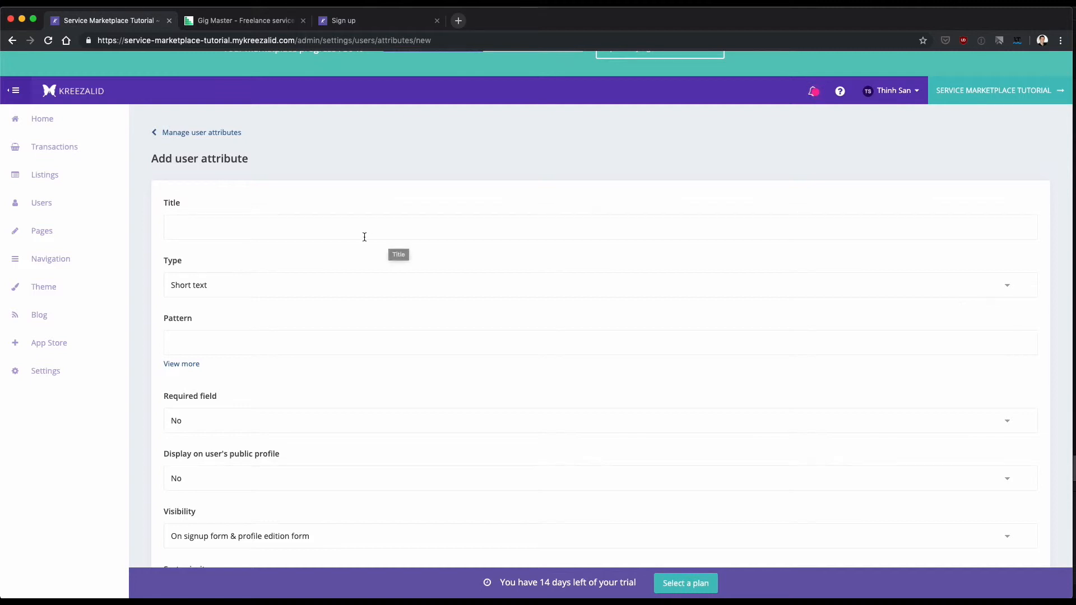
pyautogui.click(339, 235)
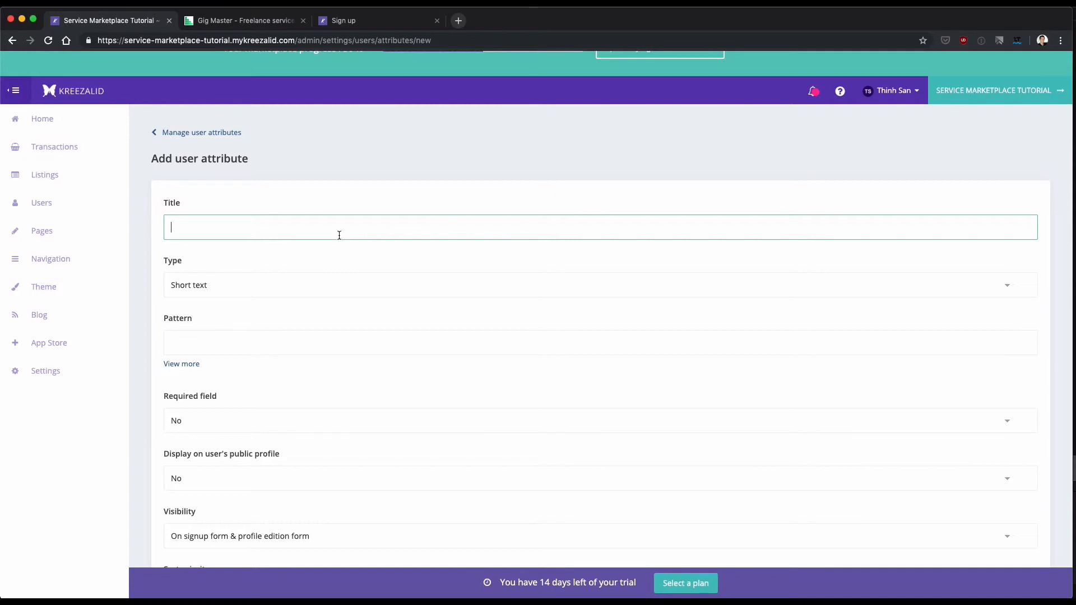
pyautogui.write('How many years of experience do you have')
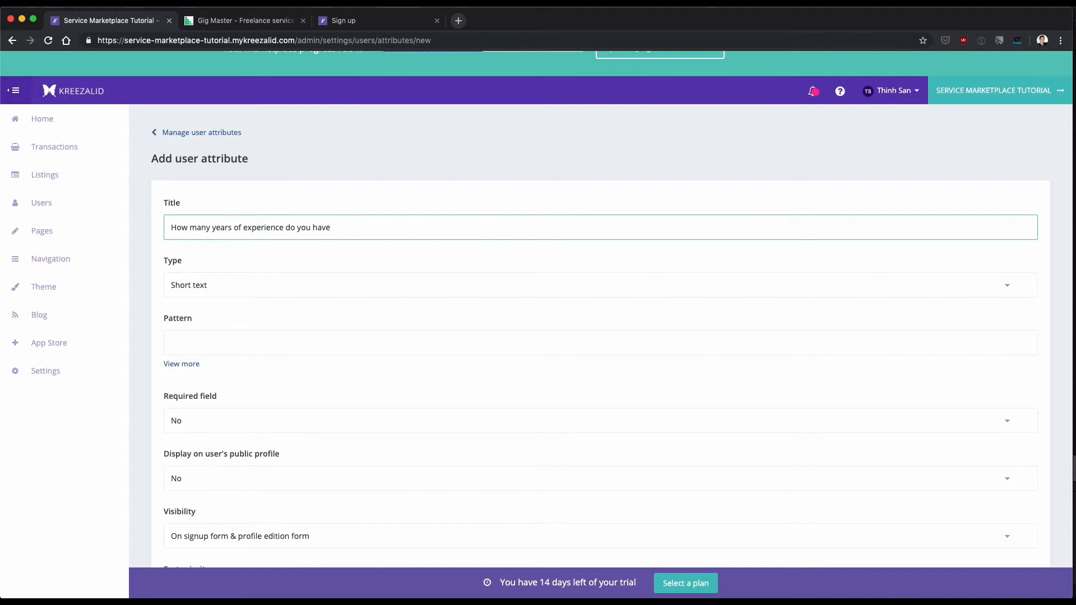
pyautogui.click(301, 289)
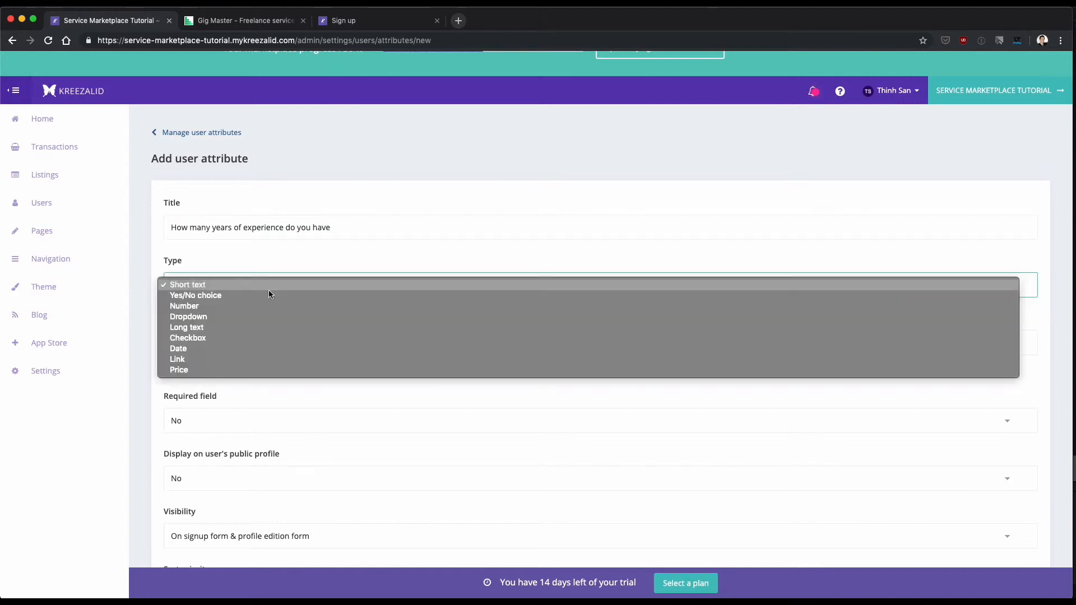
pyautogui.click(220, 309)
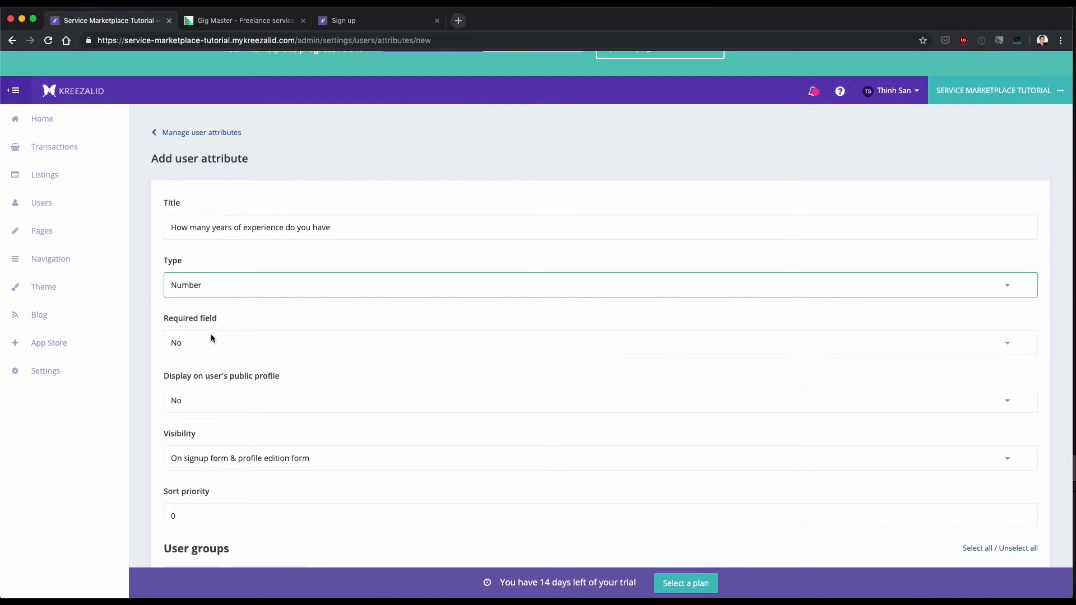
# Make the years of experience attribute a required field.
pyautogui.click(278, 336)
pyautogui.click(227, 355)
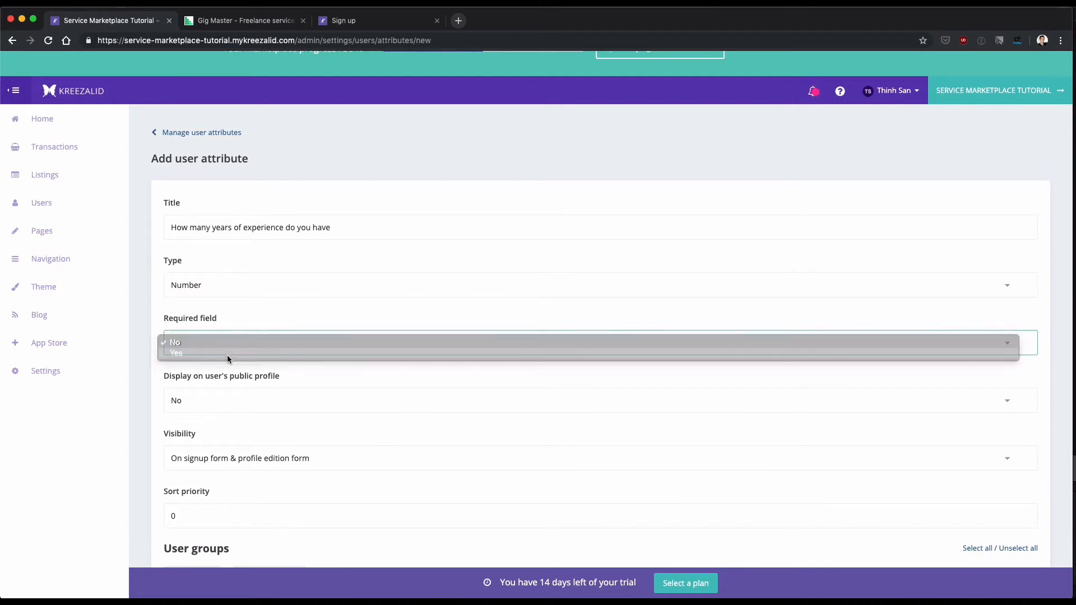
pyautogui.scroll(-1, 233, 374)
pyautogui.scroll(-1, 224, 373)
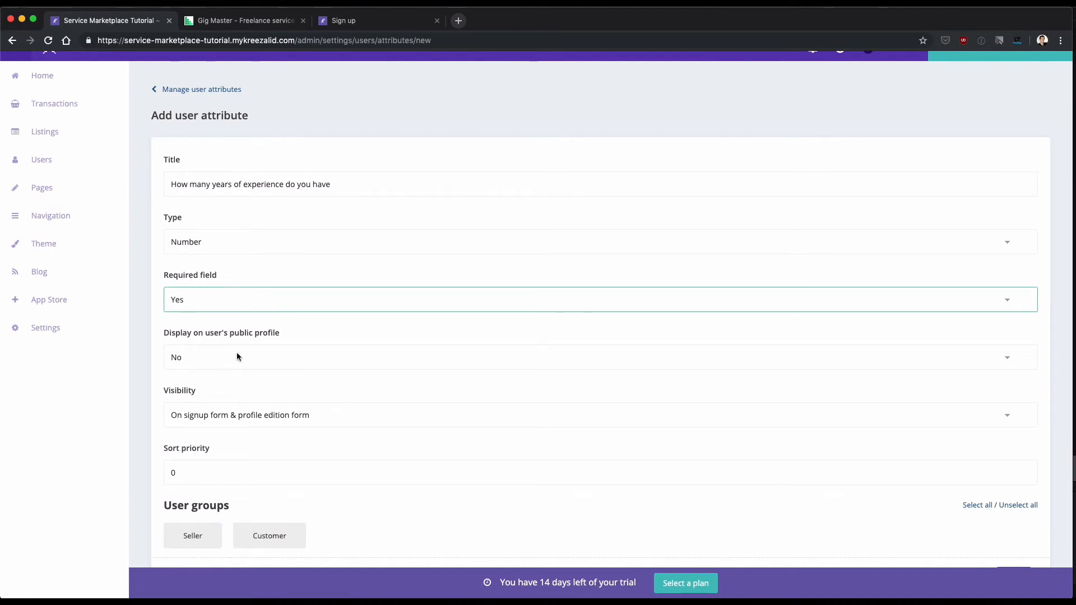
# Examine the visibility and sort priority settings of the years of experience attribute.
pyautogui.scroll(-3, 230, 375)
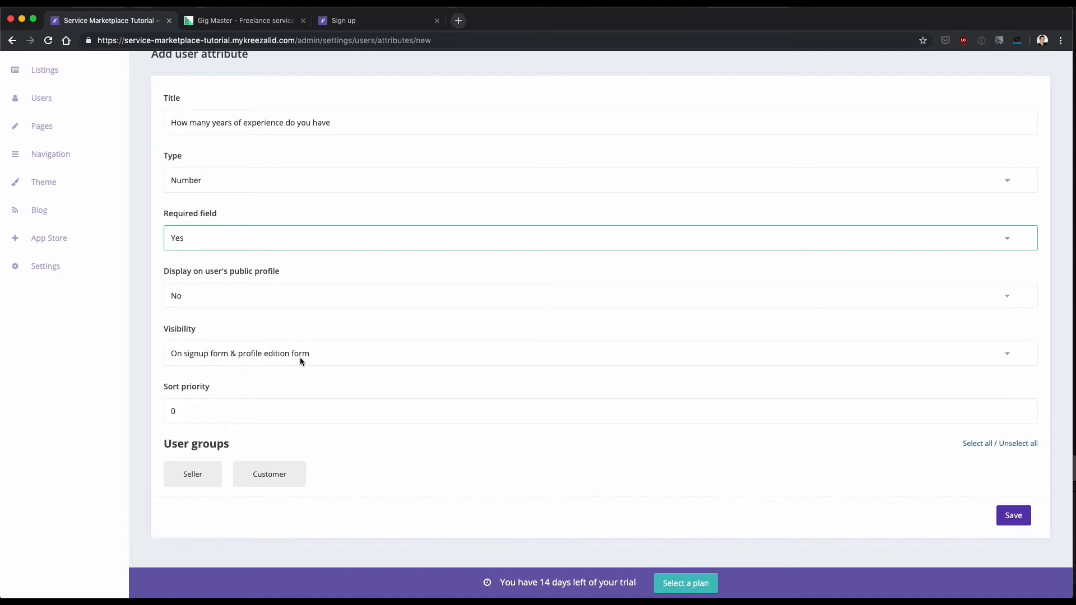
pyautogui.click(191, 359)
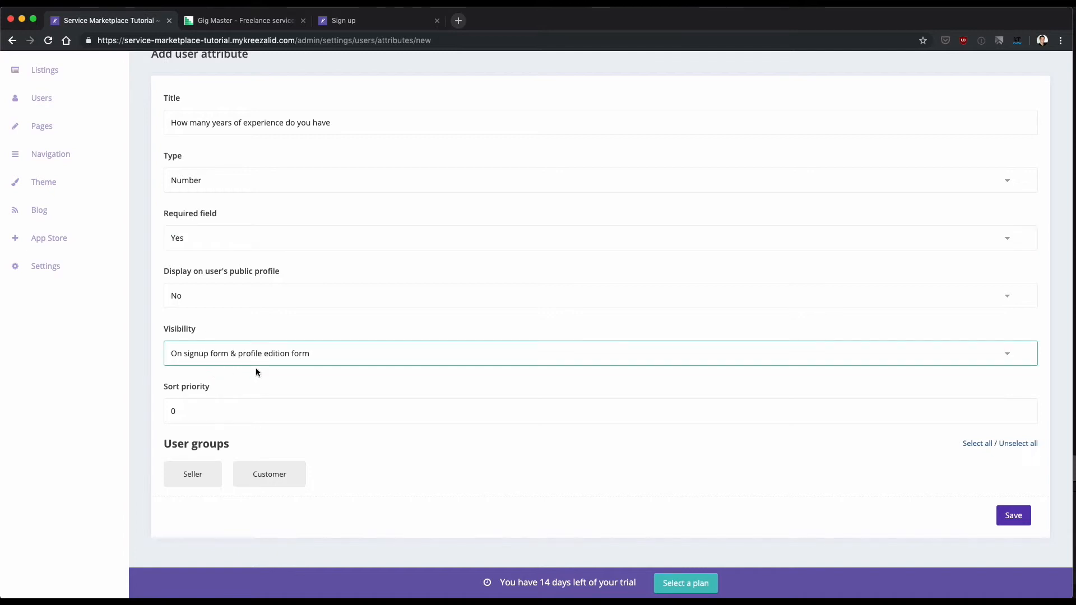
pyautogui.scroll(-1, 261, 381)
pyautogui.press('Tab')
pyautogui.click(204, 365)
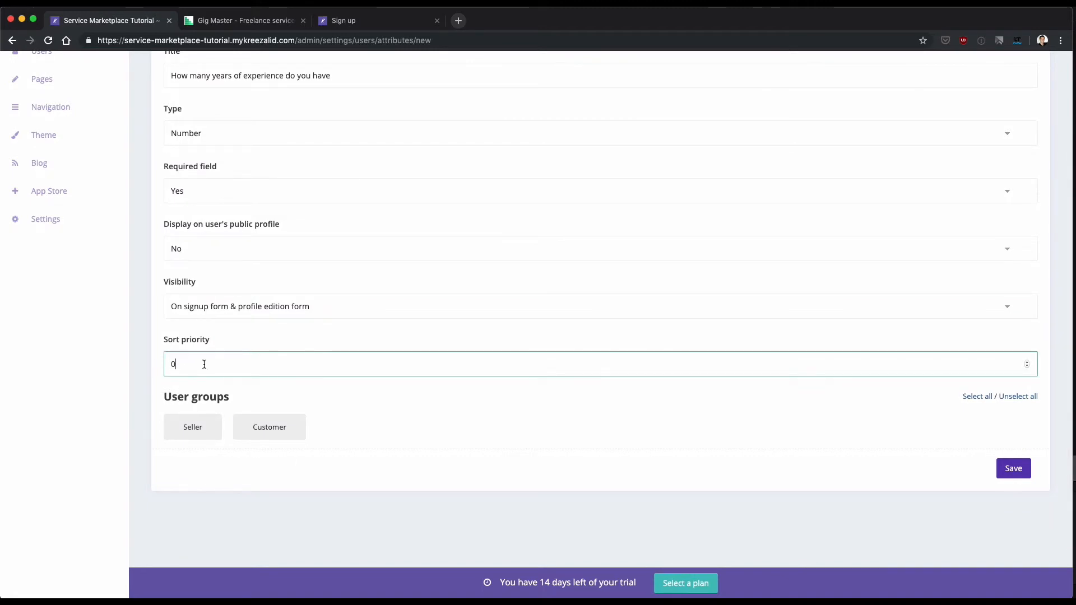
pyautogui.scroll(1, 264, 292)
pyautogui.scroll(-1, 264, 291)
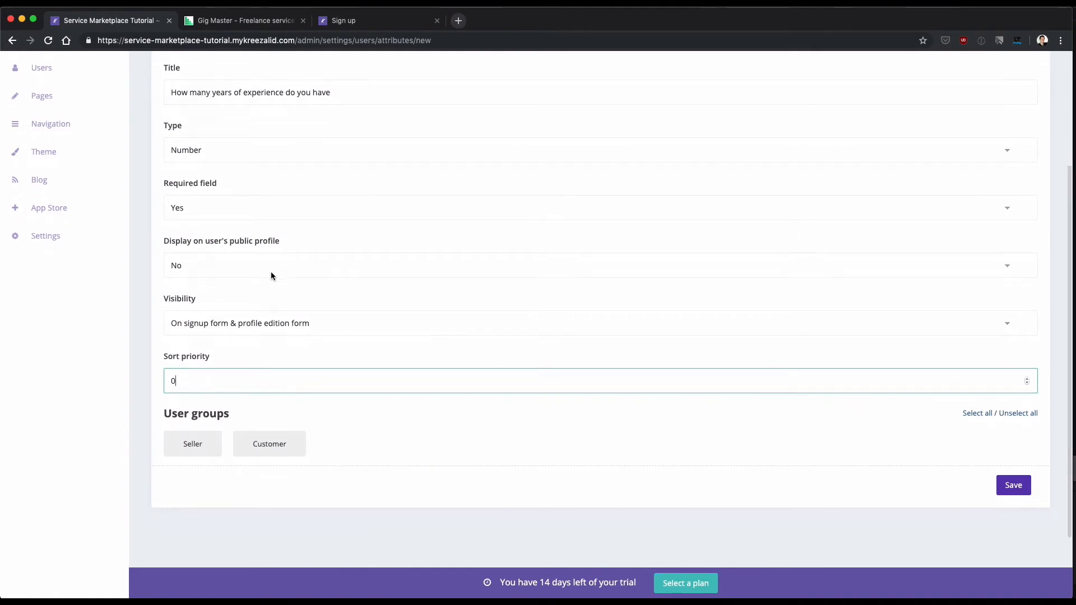
pyautogui.scroll(1, 269, 277)
pyautogui.scroll(-1, 273, 273)
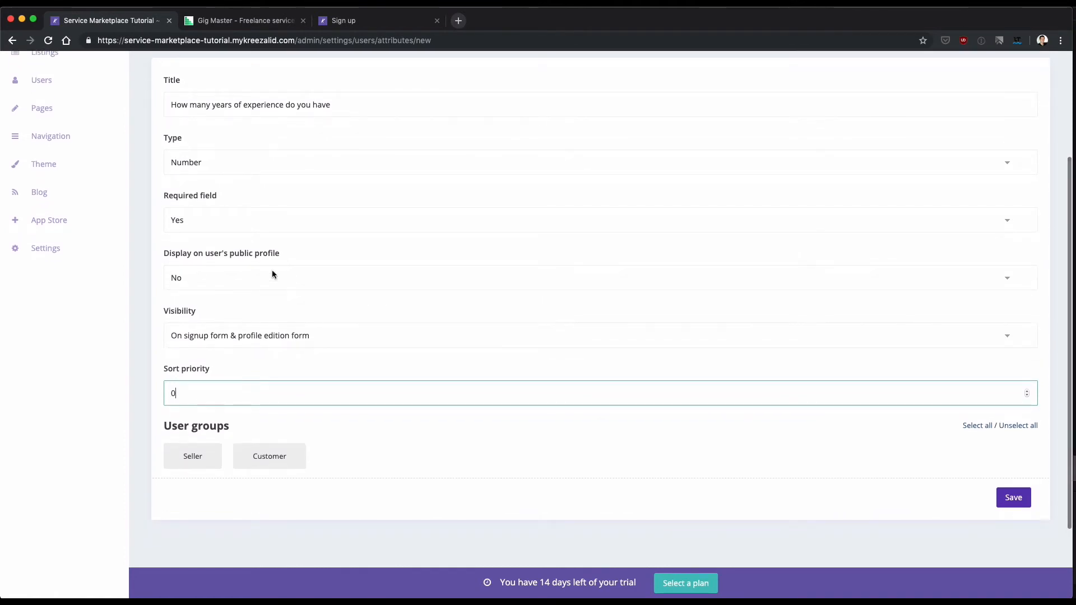
pyautogui.scroll(-1, 272, 271)
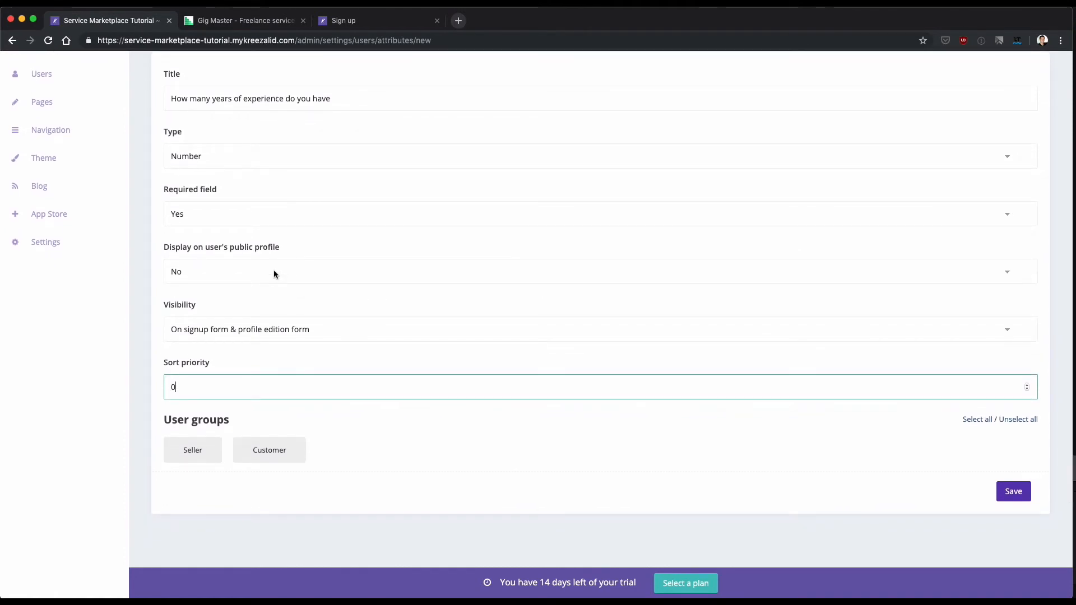
pyautogui.moveTo(185, 391); pyautogui.dragTo(149, 389)
pyautogui.scroll(2, 248, 371)
pyautogui.scroll(1, 248, 374)
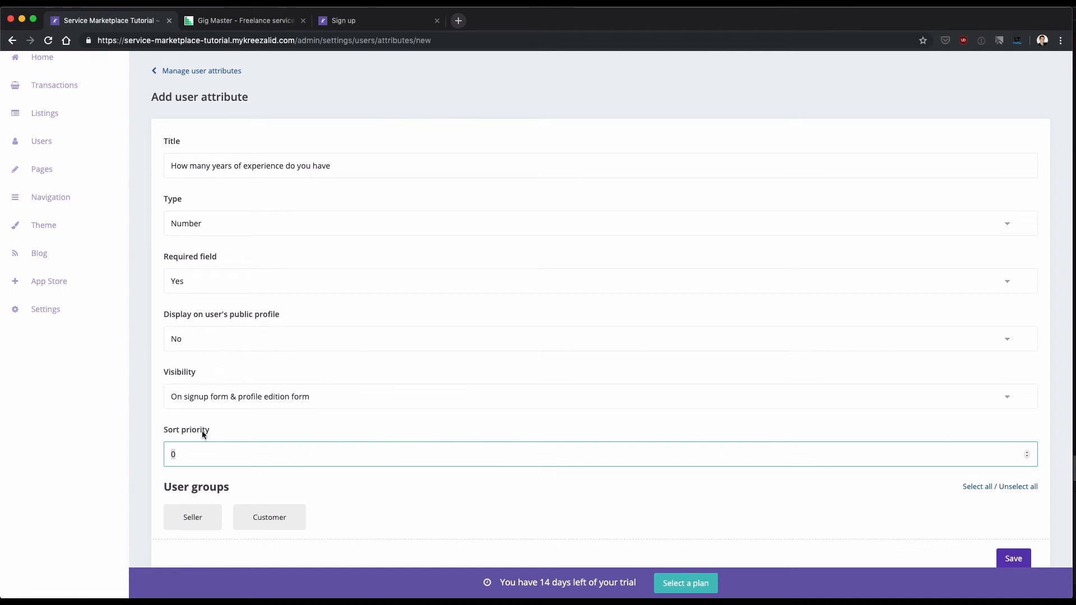
# Assign the years of experience attribute to the Seller user group and save it.
pyautogui.scroll(-2, 202, 431)
pyautogui.click(224, 414)
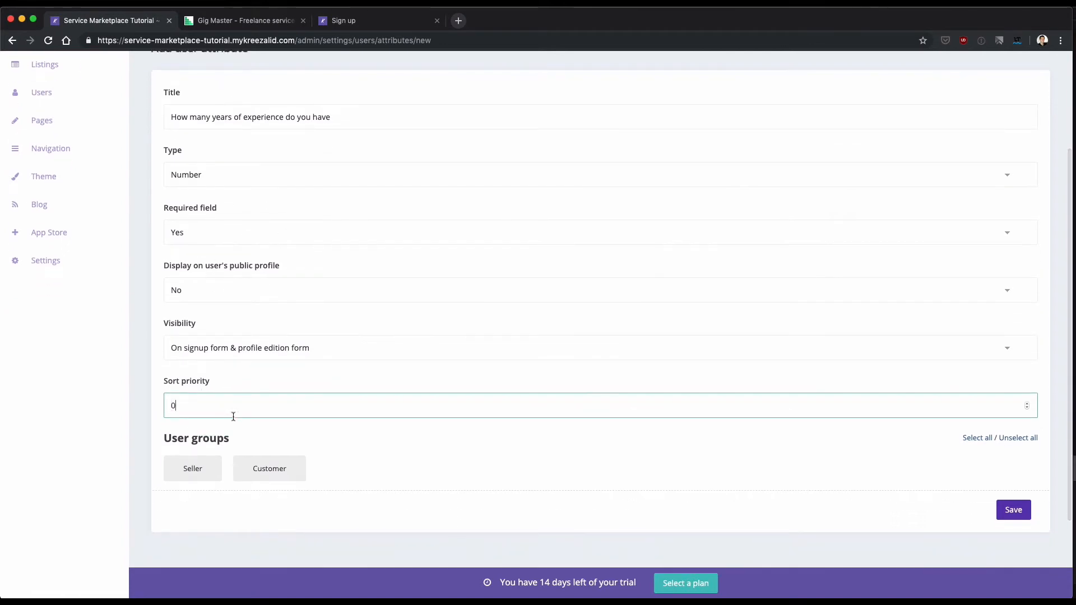
pyautogui.scroll(2, 187, 476)
pyautogui.scroll(-1, 186, 474)
pyautogui.click(190, 490)
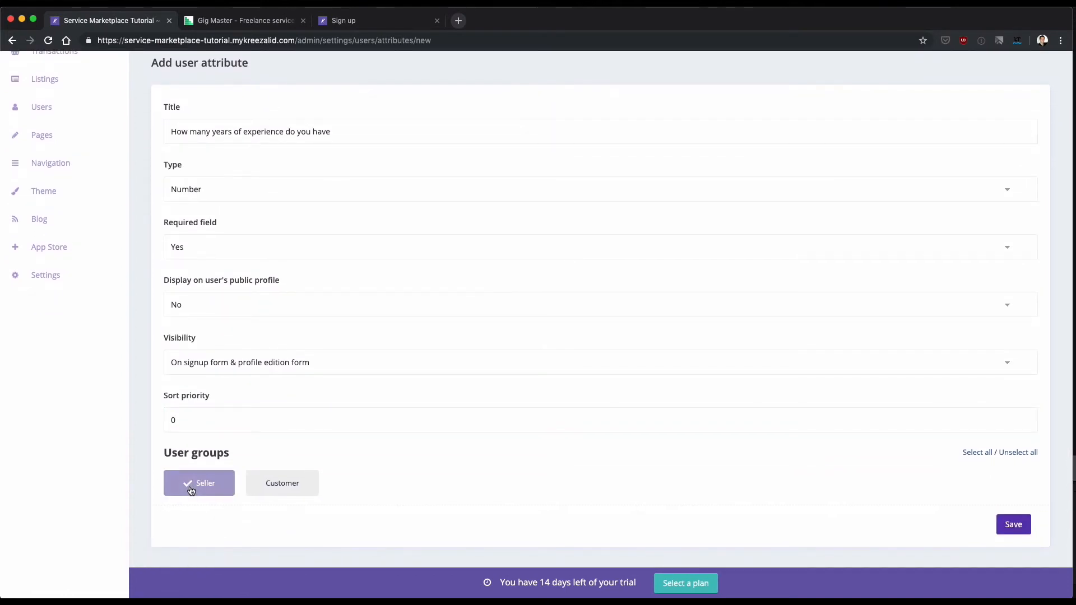
pyautogui.click(1017, 527)
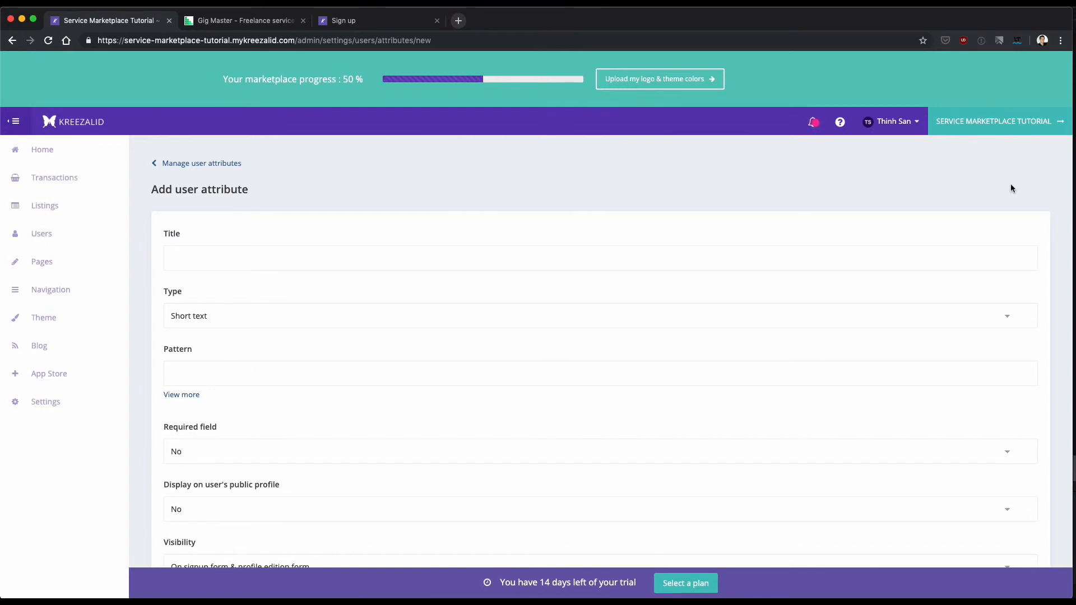
# Title the new user attribute "Mission move" and set its type to Checkbox.
pyautogui.click(279, 261)
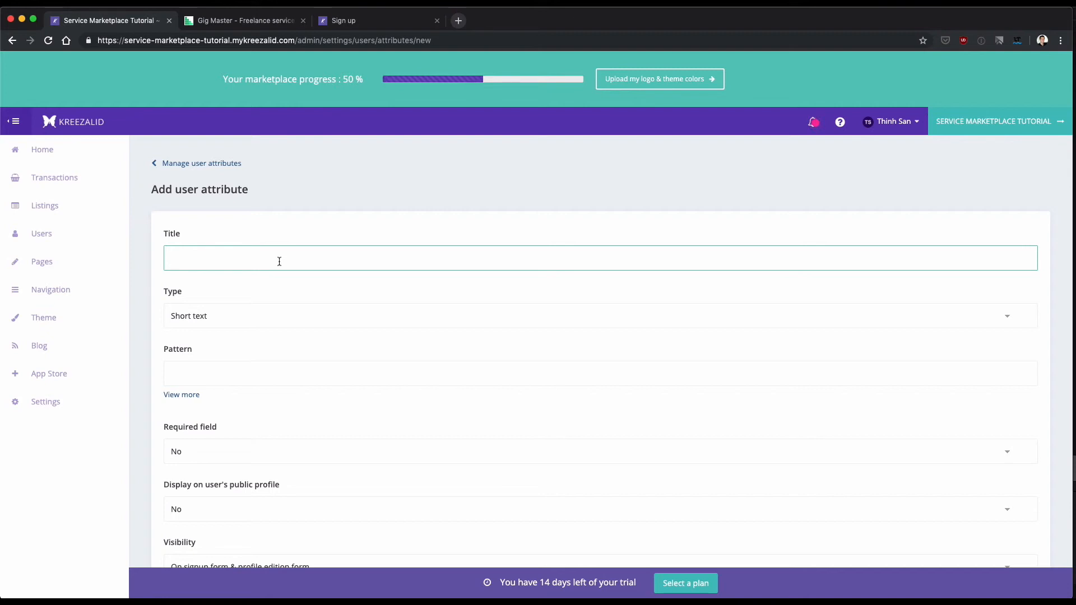
pyautogui.write('Mission move')
pyautogui.press('Tab')
pyautogui.click(253, 314)
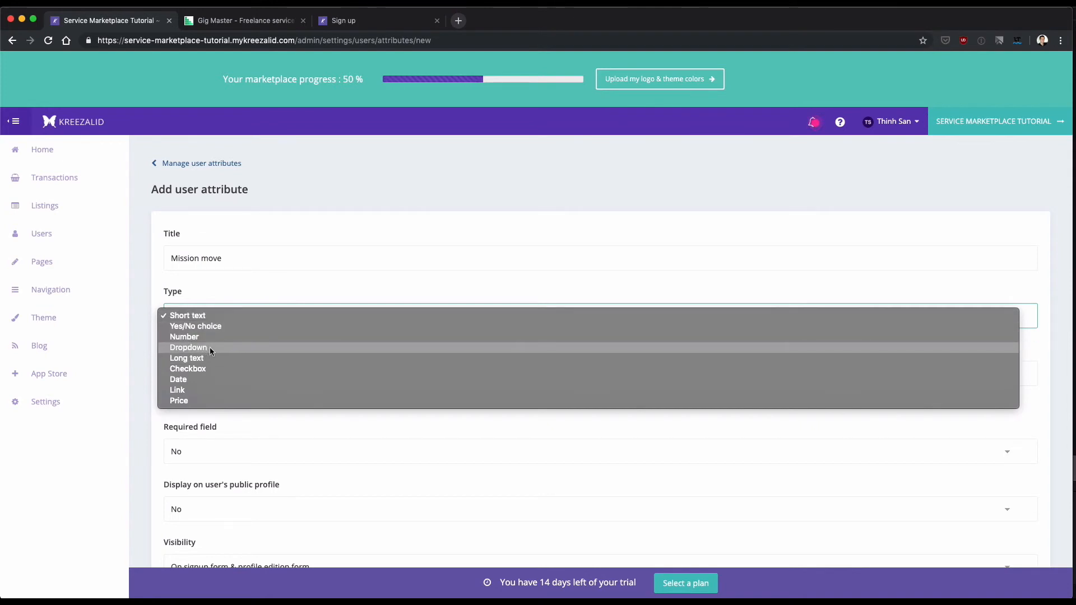
pyautogui.click(208, 368)
# Give the Mission move attribute three options: "Remote job", "On premises" and "No preference".
pyautogui.scroll(-2, 251, 354)
pyautogui.click(306, 360)
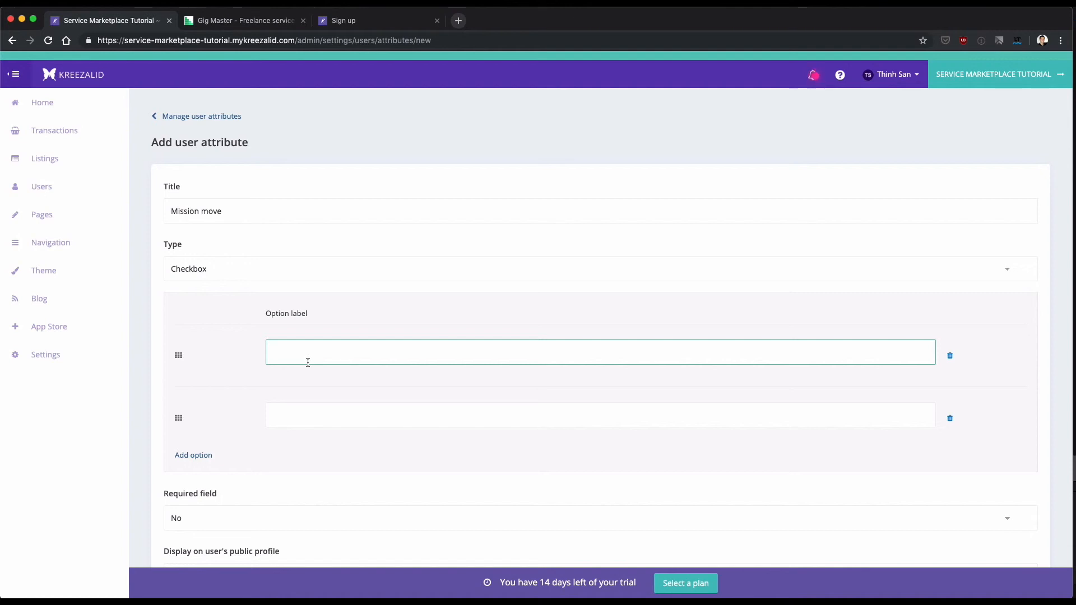
pyautogui.write('Remote job')
pyautogui.click(299, 418)
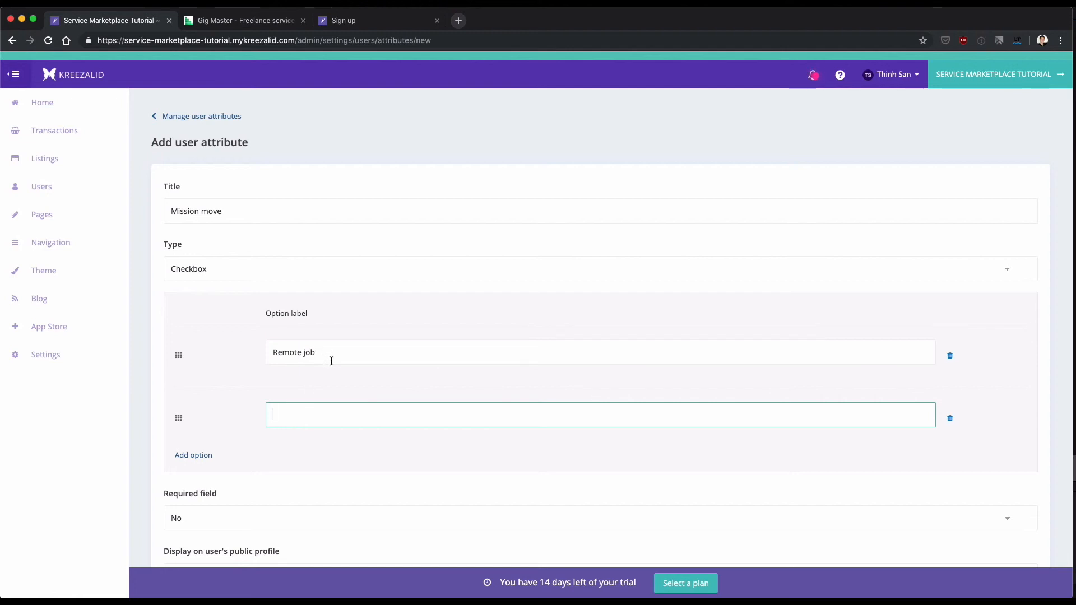
pyautogui.write('On premises')
pyautogui.click(205, 454)
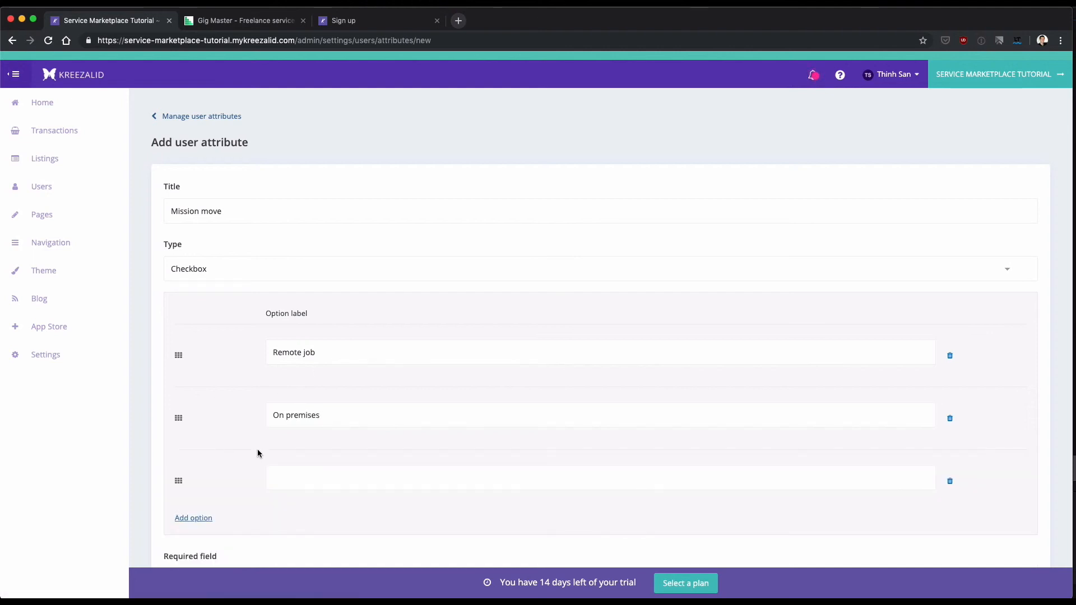
pyautogui.click(291, 469)
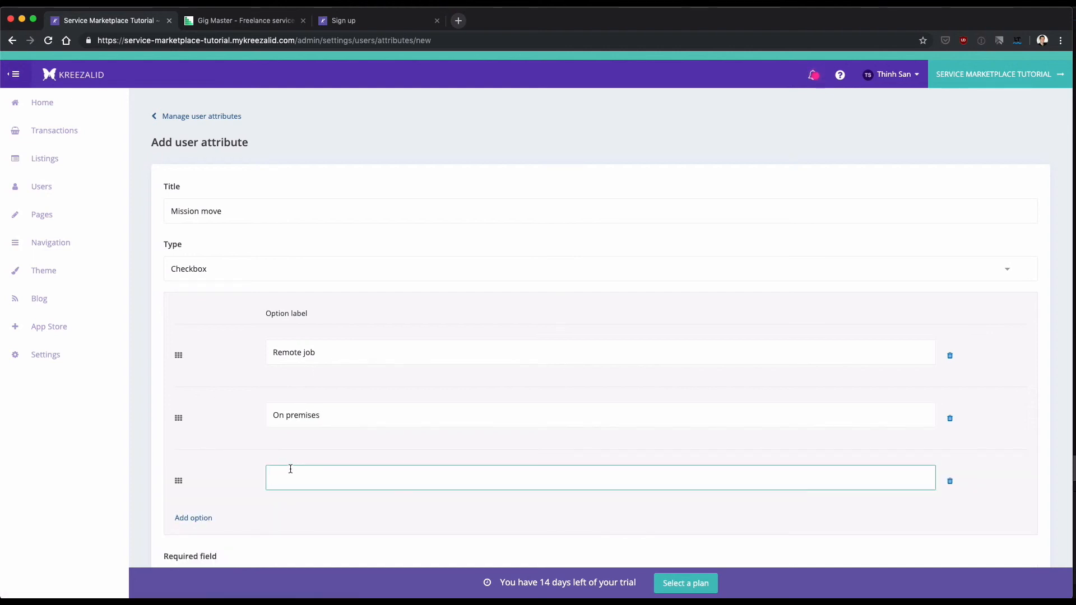
pyautogui.write('No preference')
pyautogui.scroll(-3, 326, 463)
pyautogui.write('s')
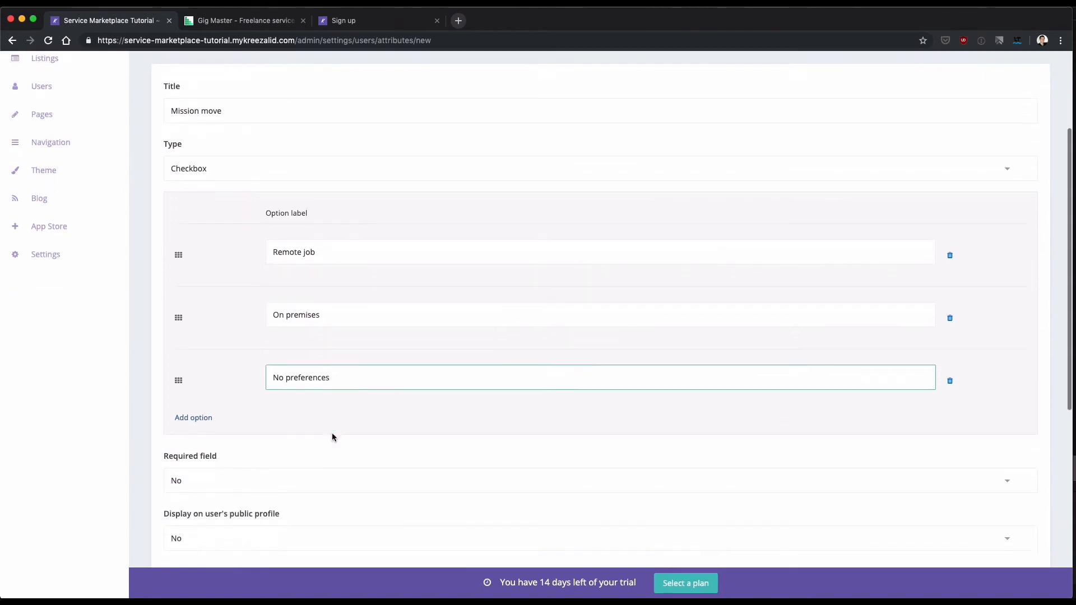
pyautogui.press('BackSpace')
pyautogui.scroll(-1, 266, 451)
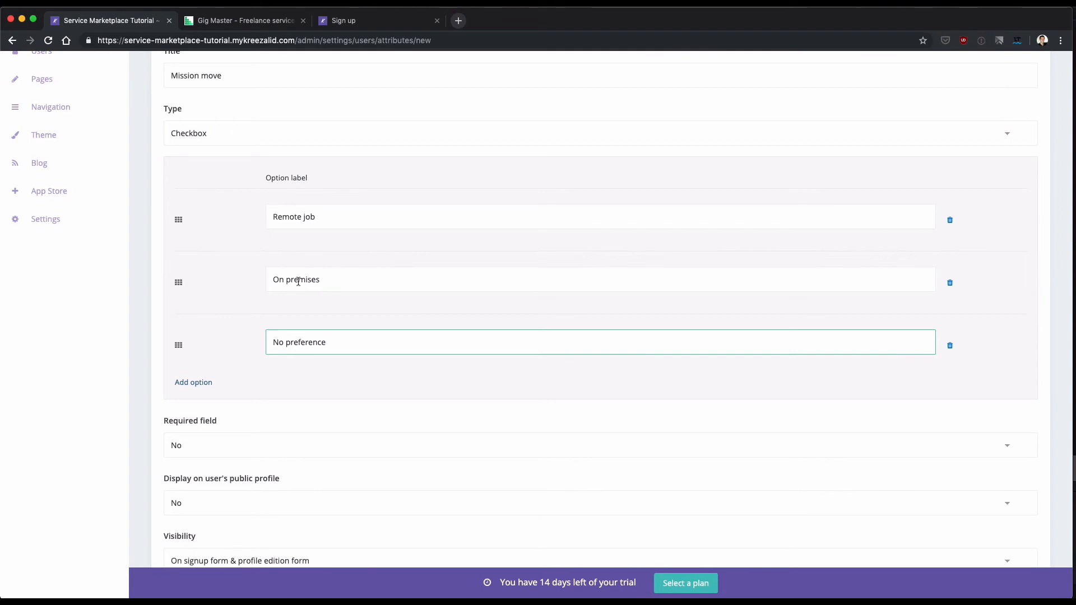
# Make the Mission move attribute required and display it on the user's public profile.
pyautogui.scroll(-1, 298, 283)
pyautogui.scroll(-2, 253, 369)
pyautogui.click(249, 359)
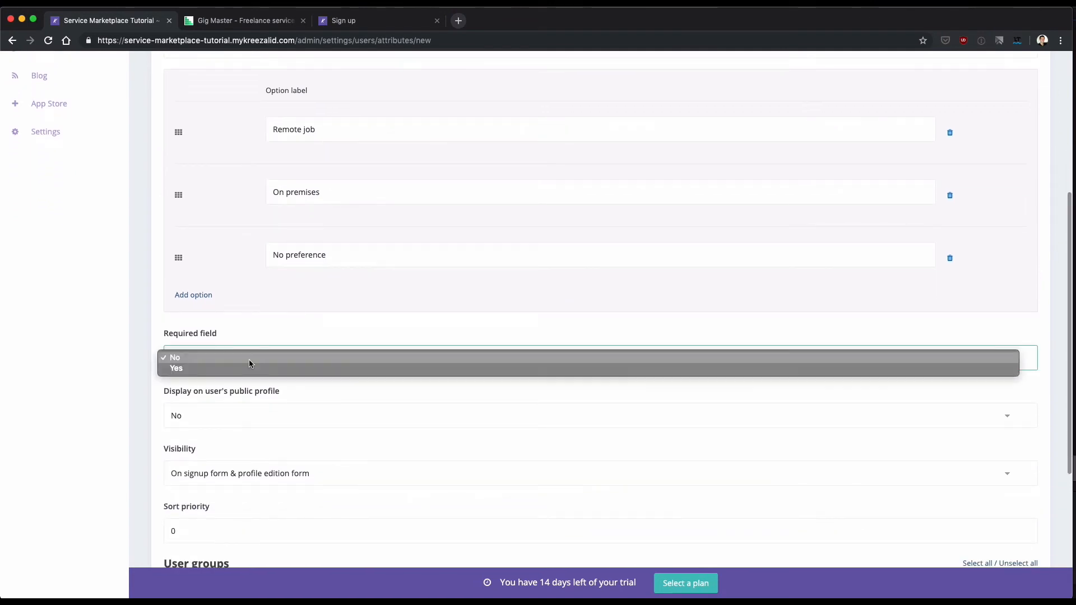
pyautogui.click(247, 368)
pyautogui.click(241, 422)
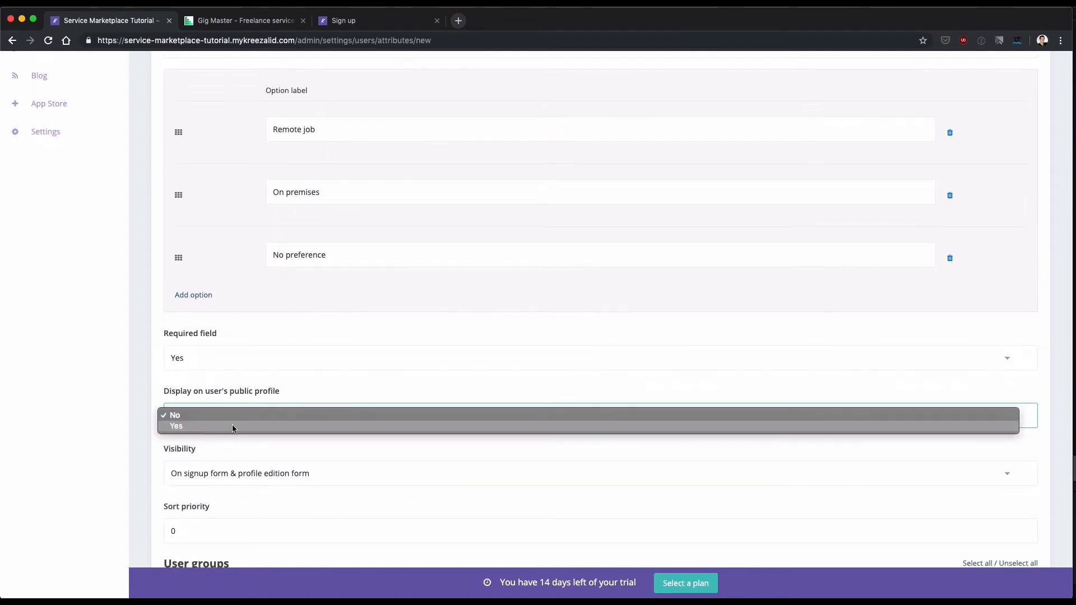
pyautogui.click(232, 425)
# Assign the Mission move attribute to the Seller user group only and save it.
pyautogui.scroll(-4, 232, 422)
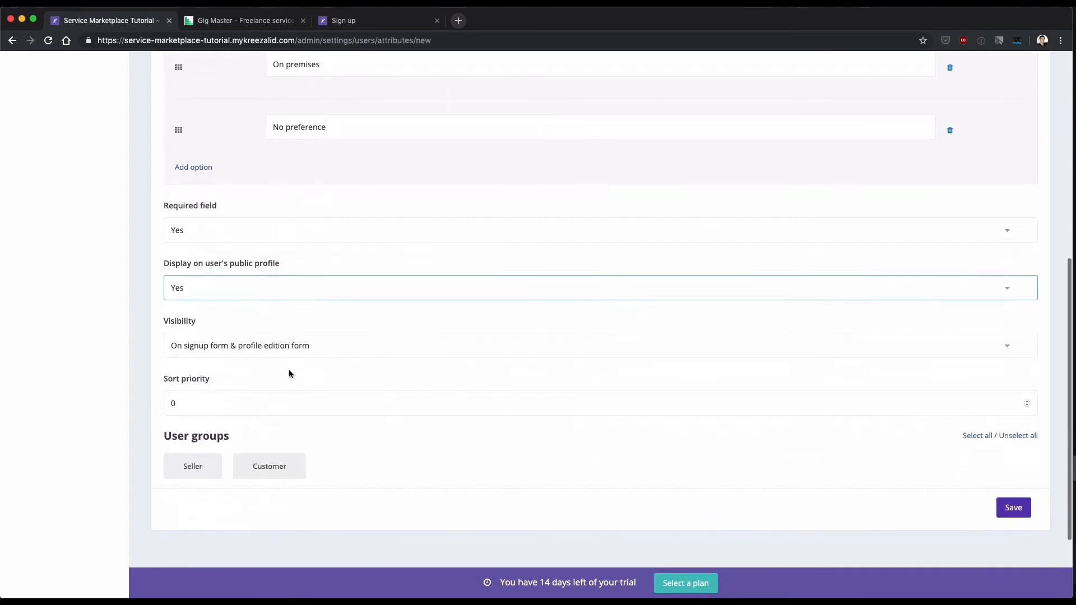
pyautogui.click(200, 405)
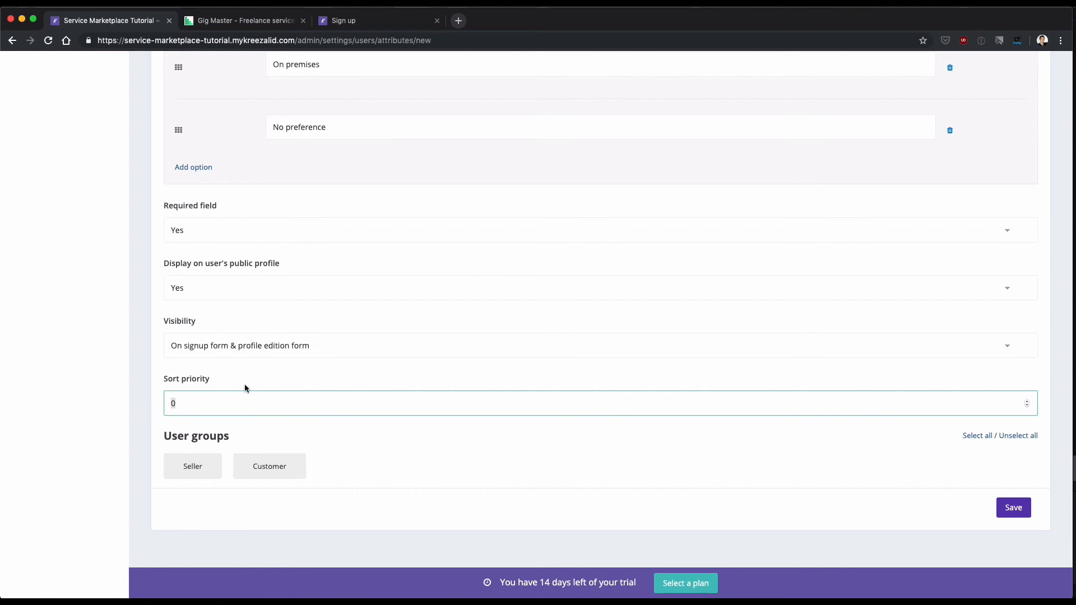
pyautogui.click(264, 466)
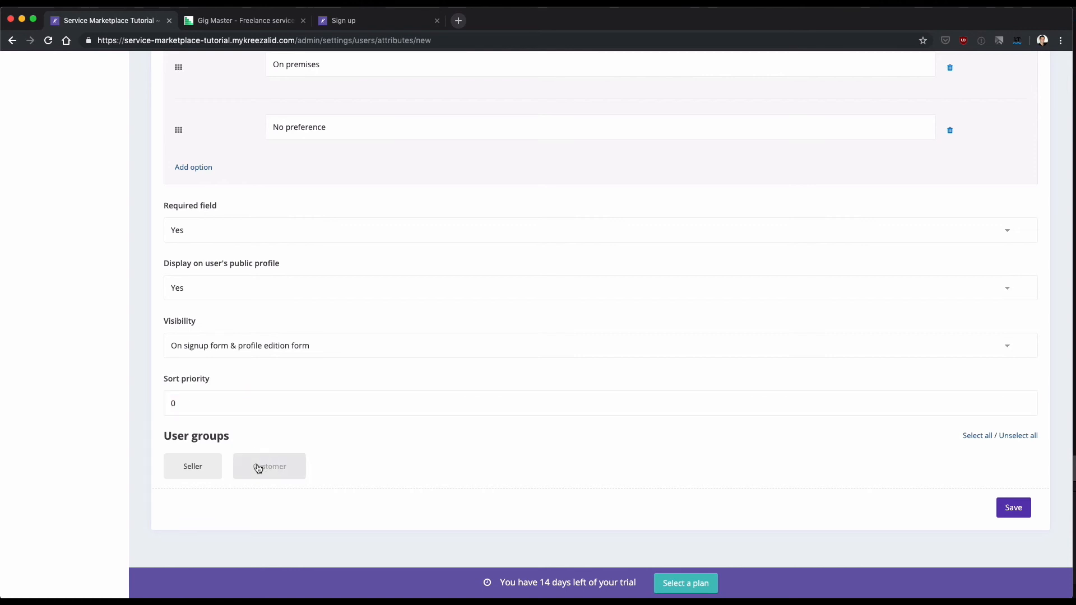
pyautogui.click(219, 465)
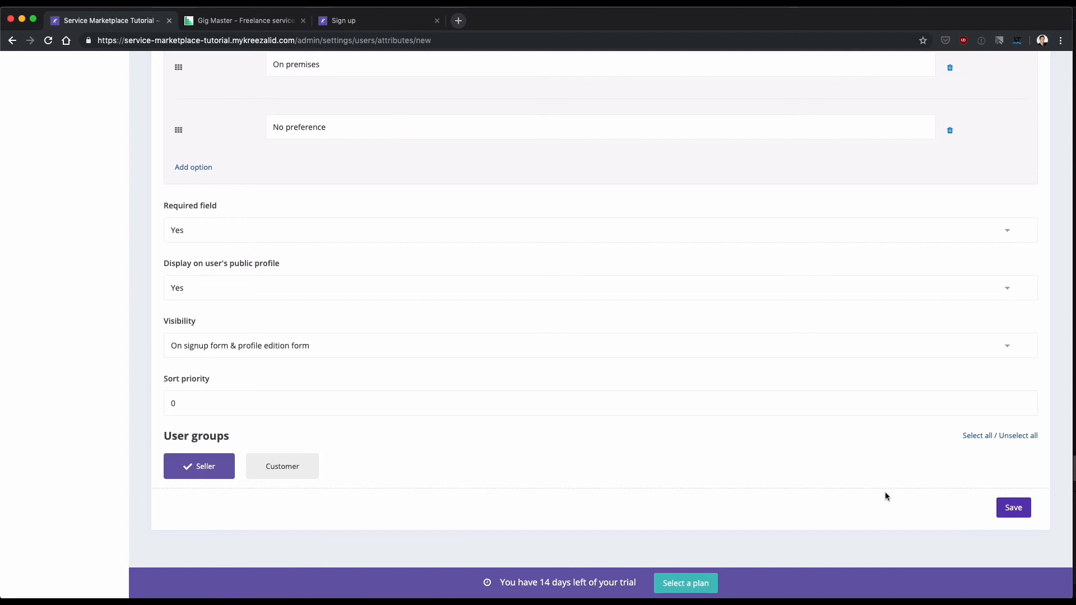
pyautogui.click(1012, 508)
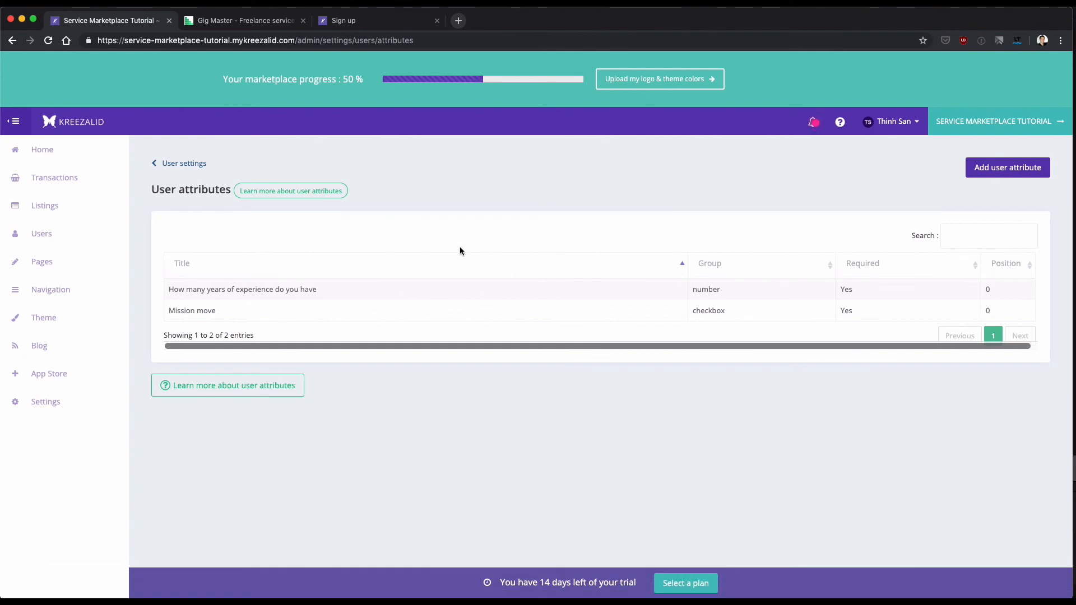
# Go back to the user settings and open the Seller user group.
pyautogui.click(183, 168)
pyautogui.click(944, 168)
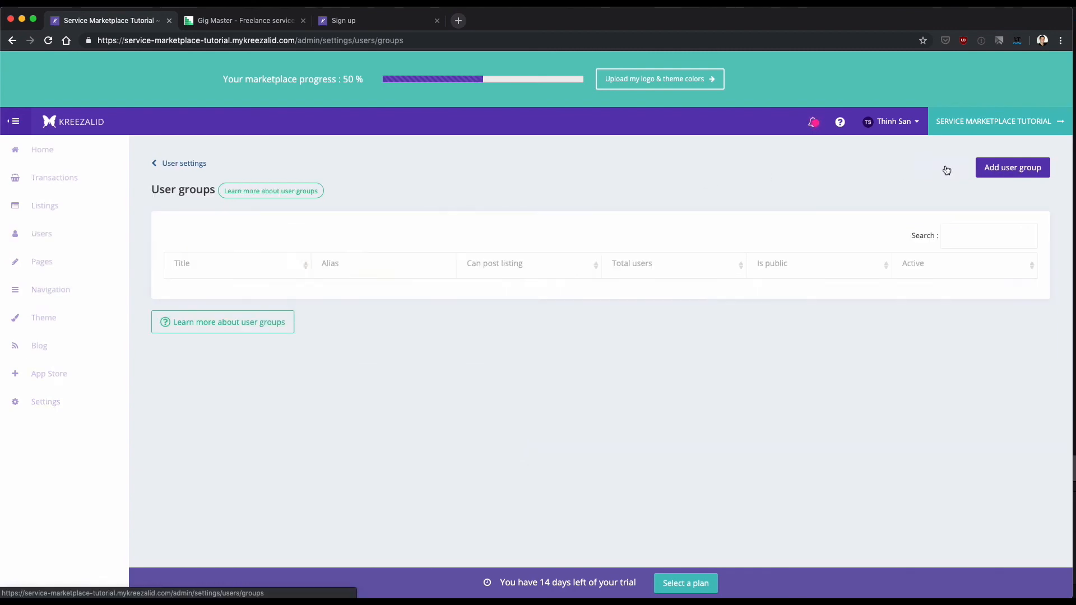
pyautogui.click(194, 313)
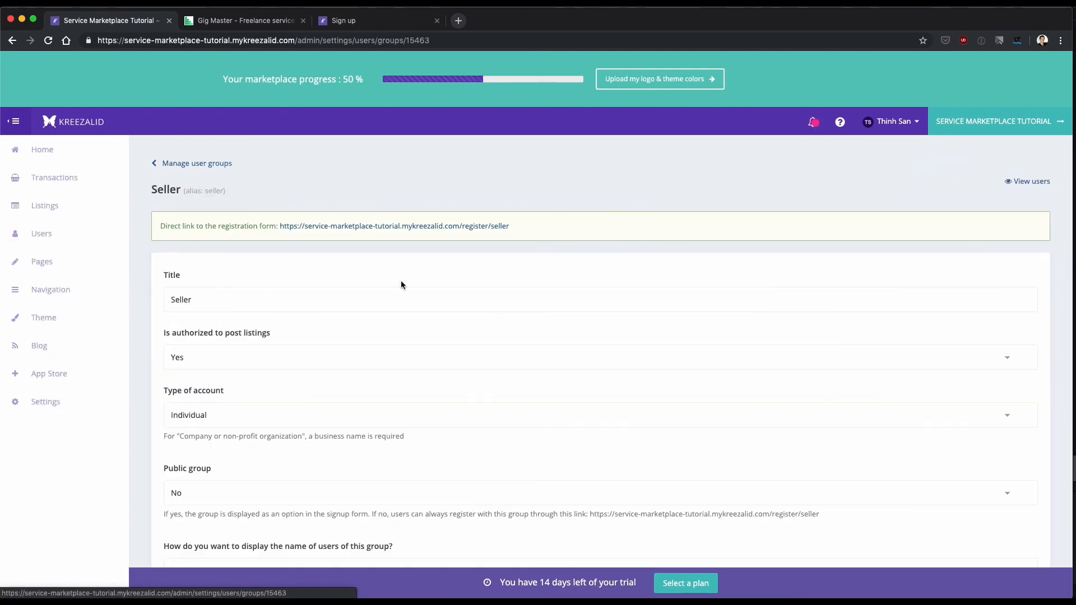
# Copy the Seller group's direct registration link and open it in a new browser tab.
pyautogui.moveTo(509, 227); pyautogui.dragTo(280, 226)
pyautogui.press('super+c')
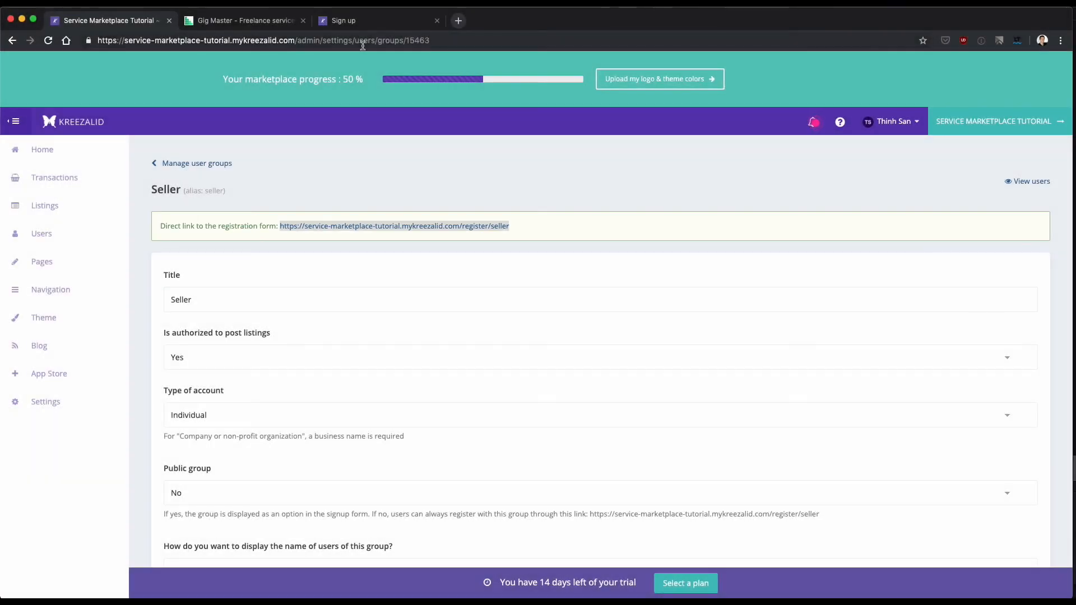
pyautogui.click(361, 40)
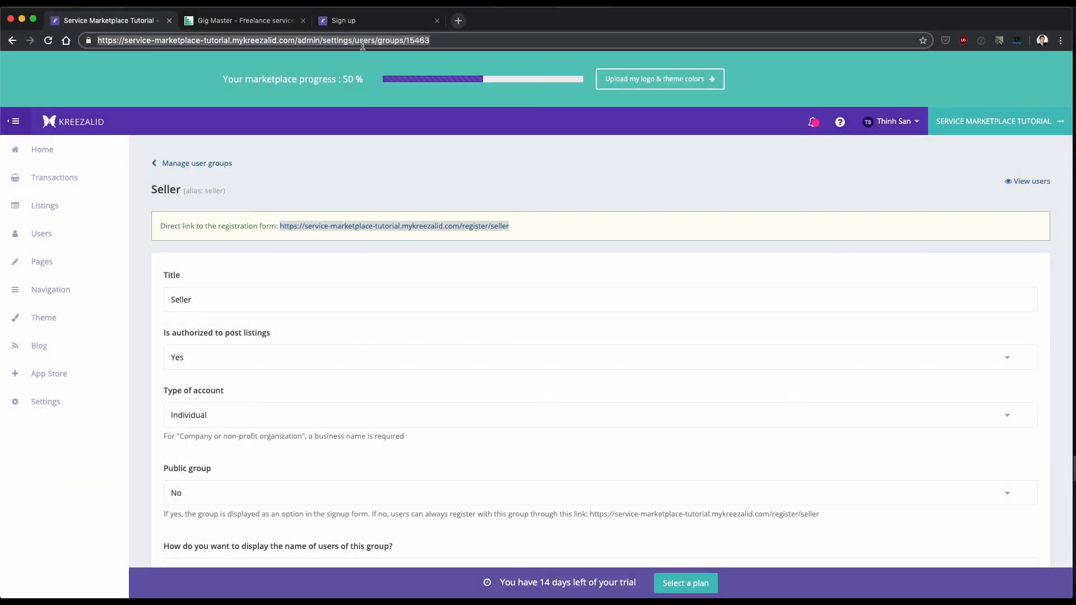
pyautogui.press('super+v')
pyautogui.press('super+Return')
pyautogui.click(475, 22)
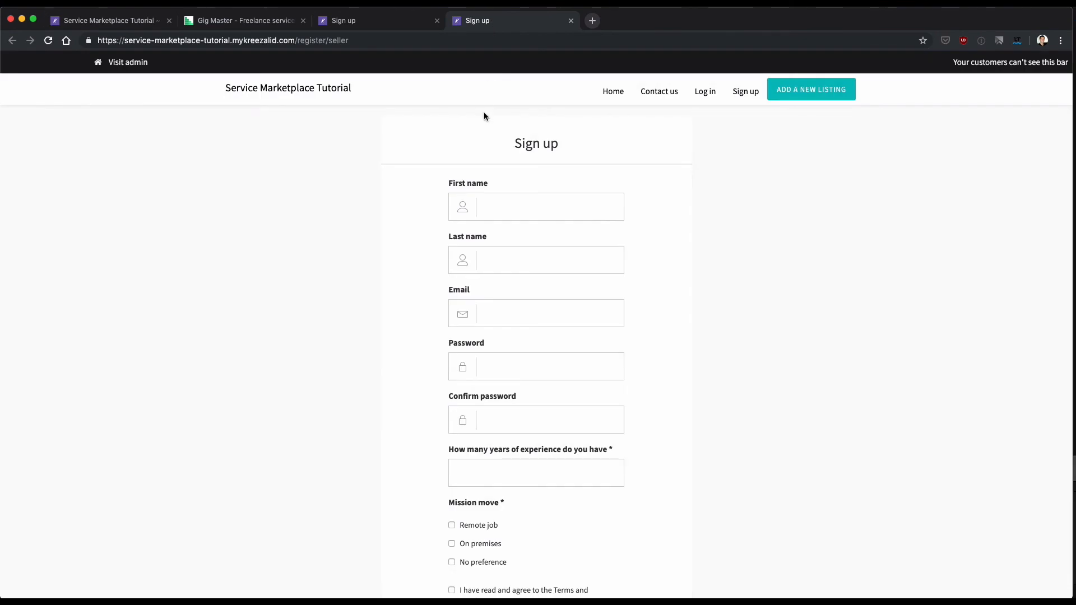
# Examine the Seller sign-up form, including the custom years of experience and Mission move fields.
pyautogui.scroll(-1, 483, 185)
pyautogui.scroll(-1, 482, 235)
pyautogui.scroll(1, 482, 252)
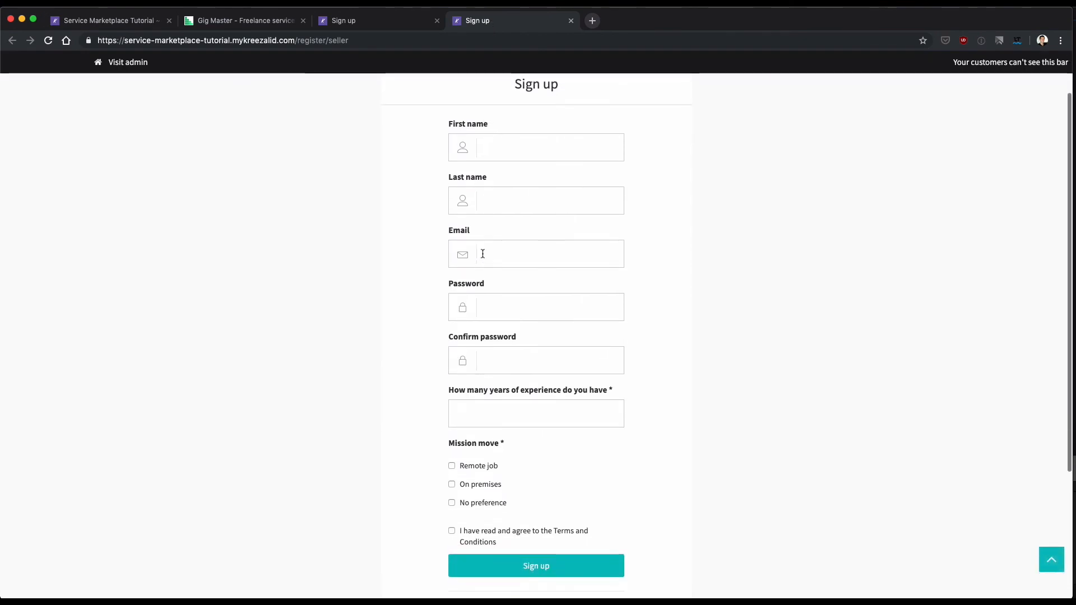
pyautogui.scroll(2, 516, 186)
pyautogui.scroll(-1, 508, 218)
pyautogui.scroll(1, 502, 232)
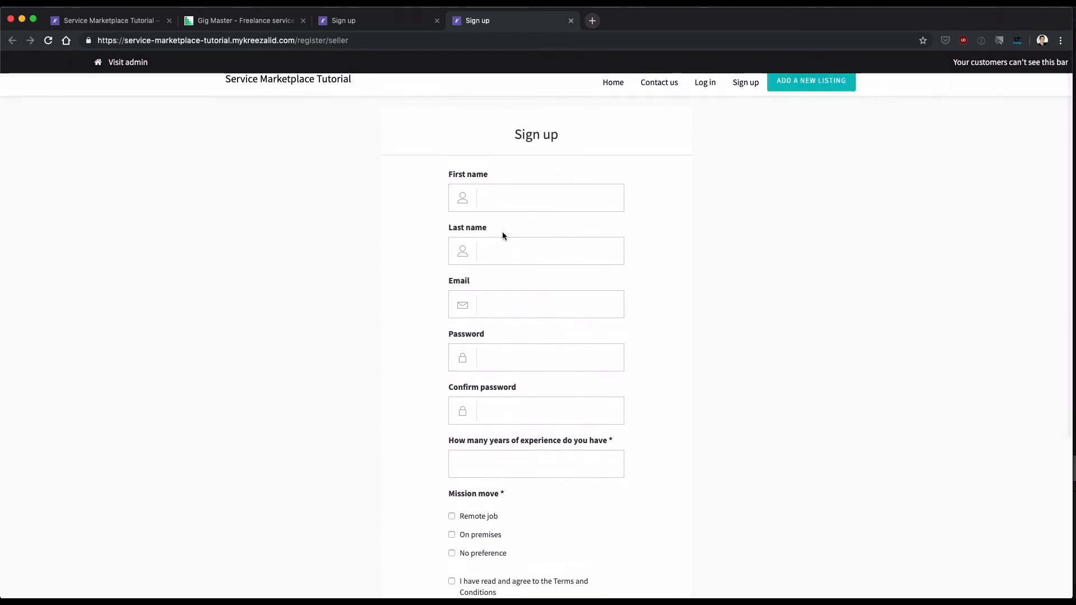
pyautogui.scroll(-1, 502, 232)
pyautogui.scroll(-2, 502, 233)
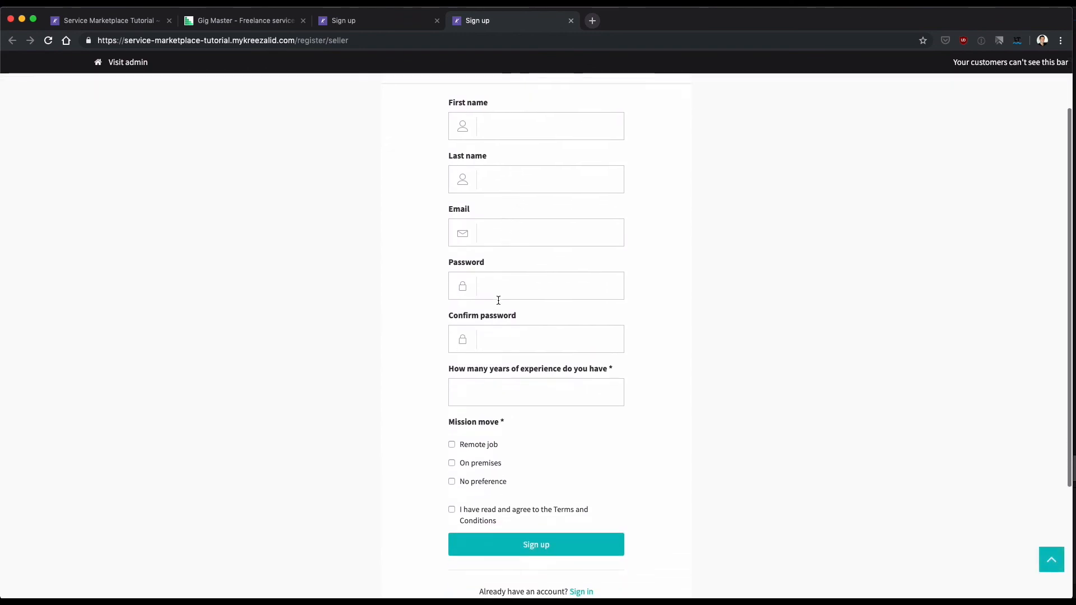
# Try out the custom sign-up fields with 7 years of experience and only "No preference" checked for Mission move.
pyautogui.click(567, 368)
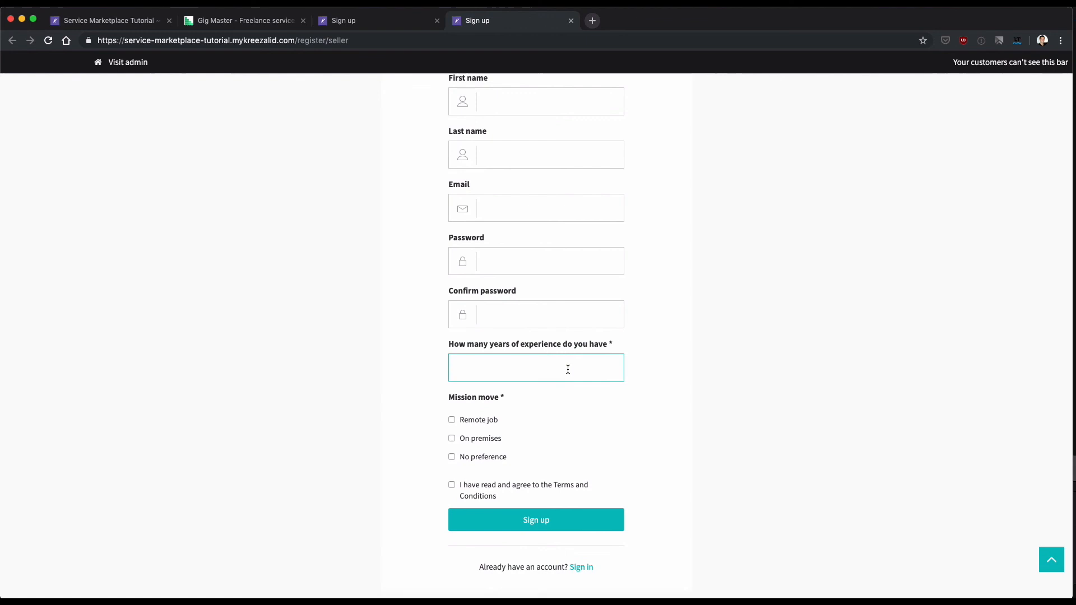
pyautogui.write('7')
pyautogui.click(493, 427)
pyautogui.click(479, 442)
pyautogui.click(482, 442)
pyautogui.click(481, 423)
pyautogui.click(482, 457)
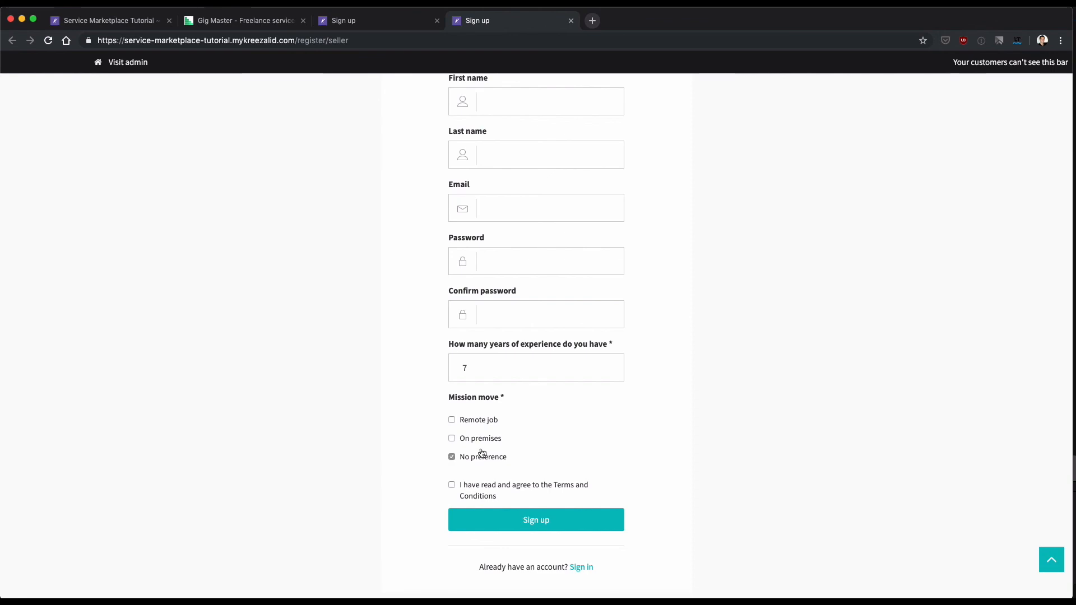